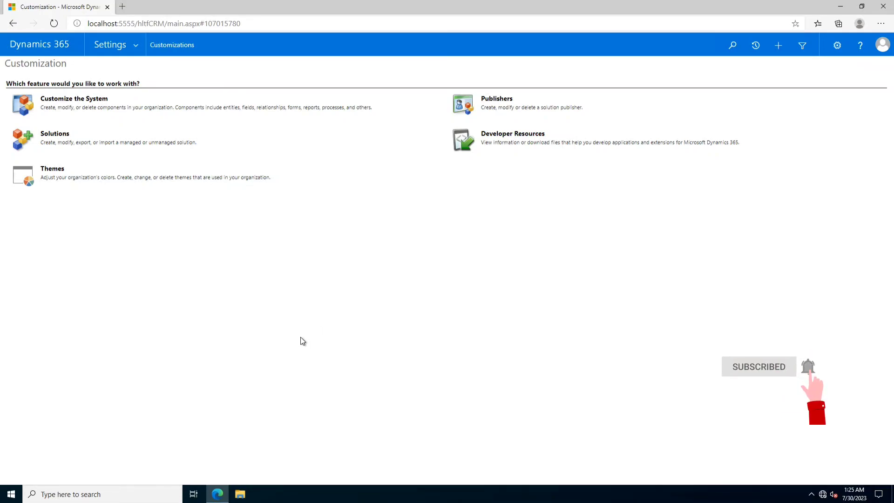
Go through the Settings menu and the CustomModule tile to the ProductDetails list of five records
click(140, 53)
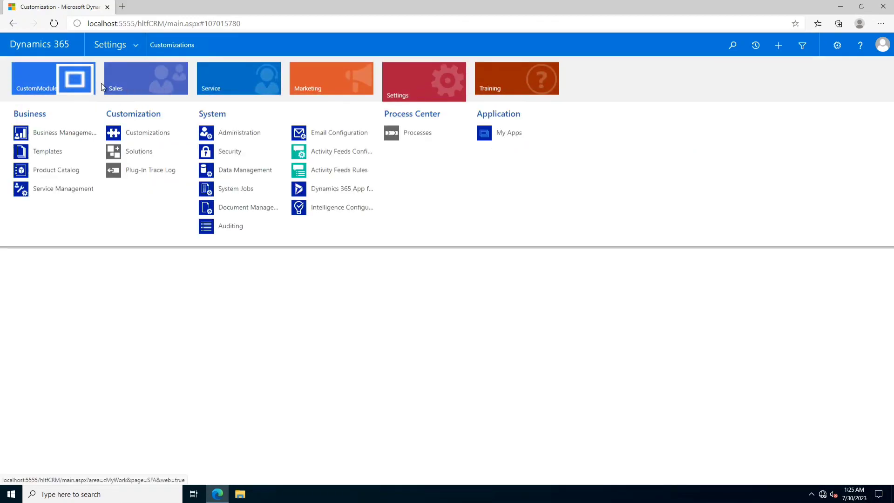
click(47, 77)
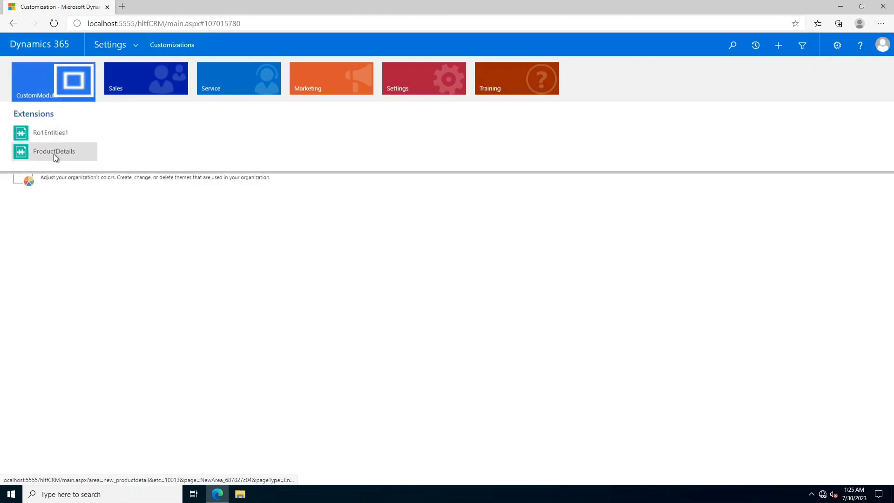
click(54, 154)
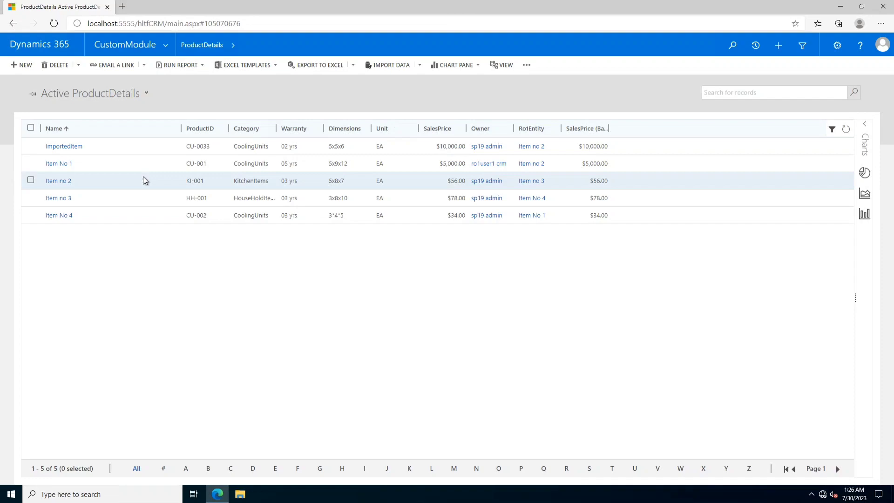
click(20, 67)
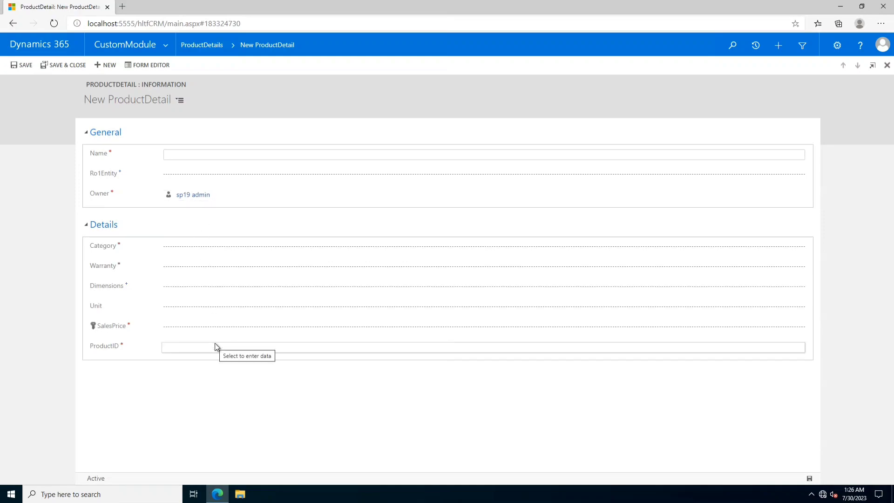
click(255, 429)
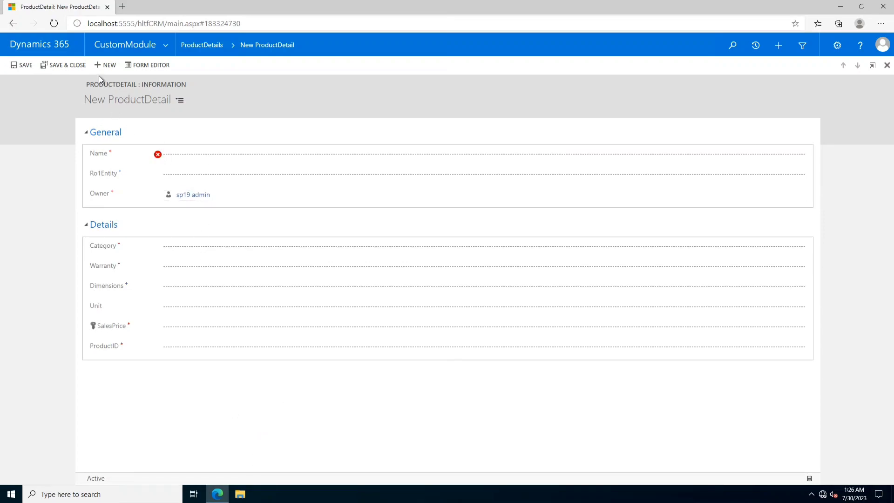
click(886, 66)
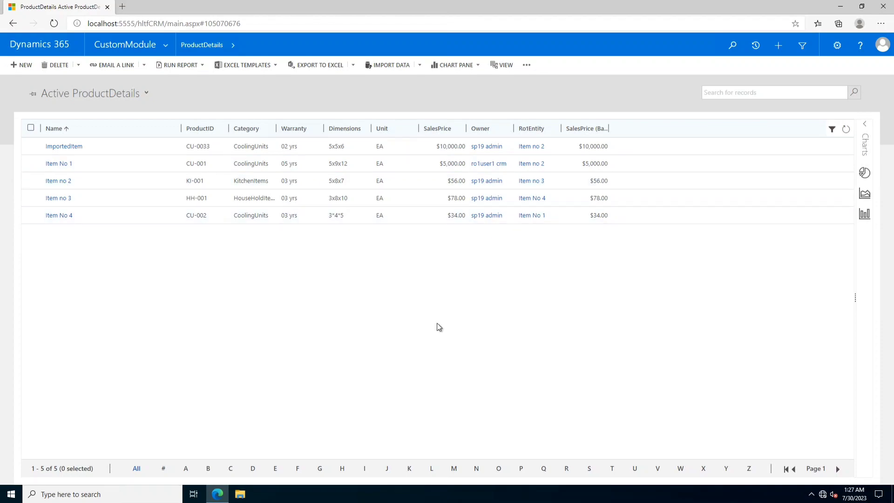
Download the ProductDetail template twice with Import Data's Download Template for Import
click(419, 67)
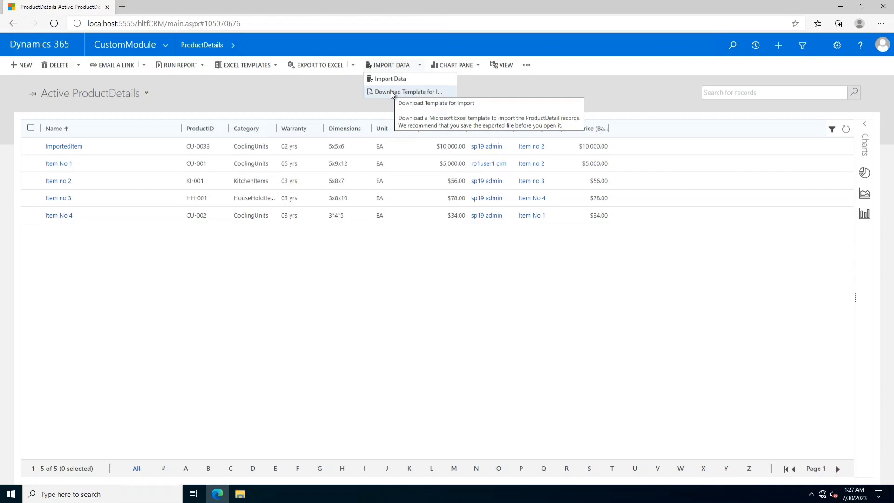
click(390, 91)
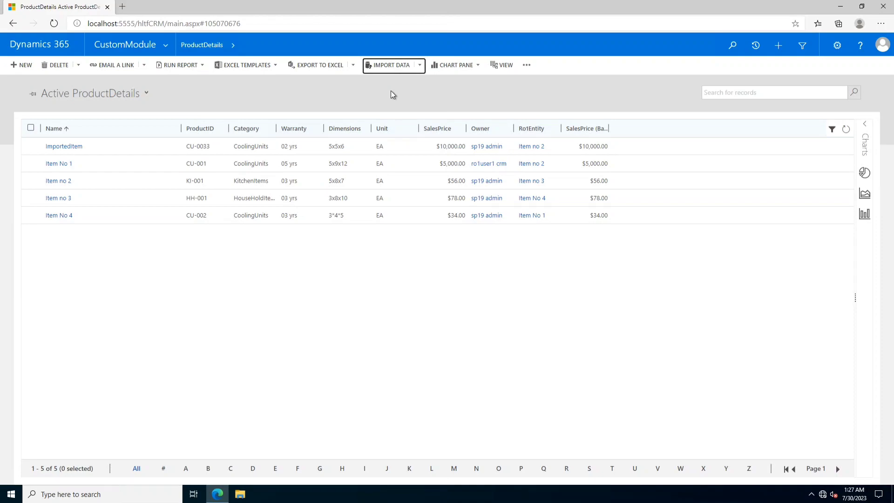
click(401, 65)
click(398, 91)
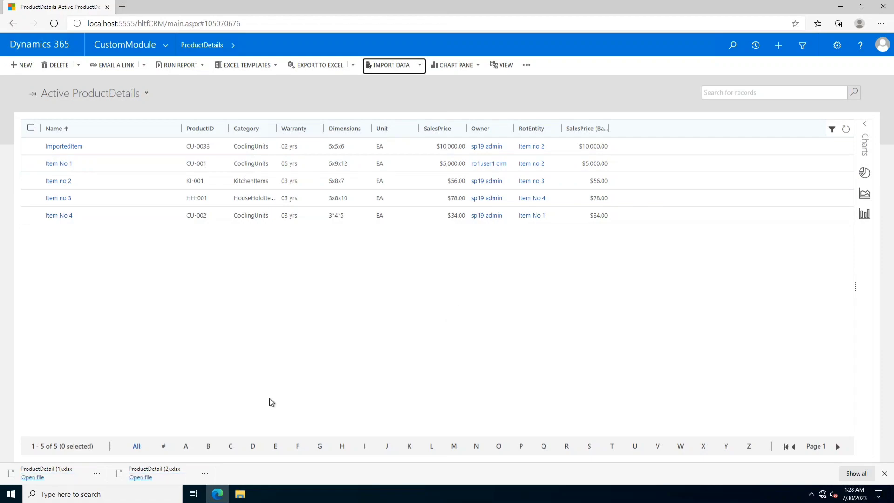
Find ProductDetail (1).xlsx through Edge's Downloads list and copy it in File Explorer
click(880, 23)
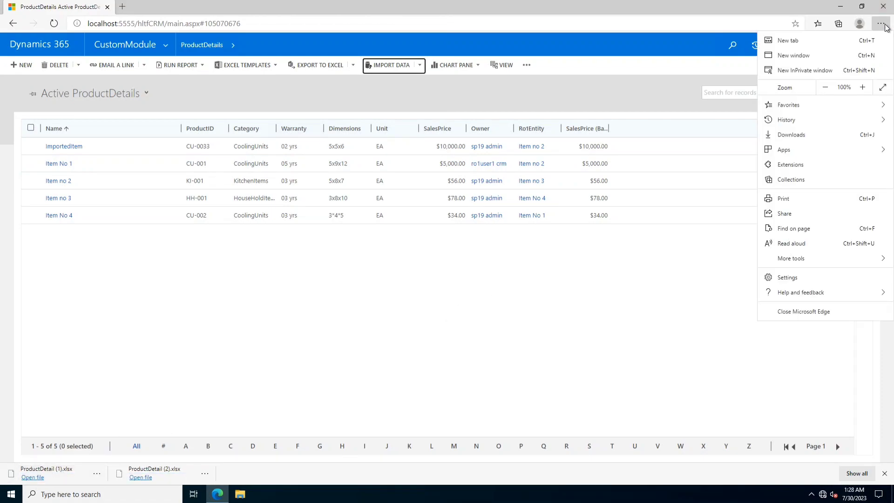
click(793, 136)
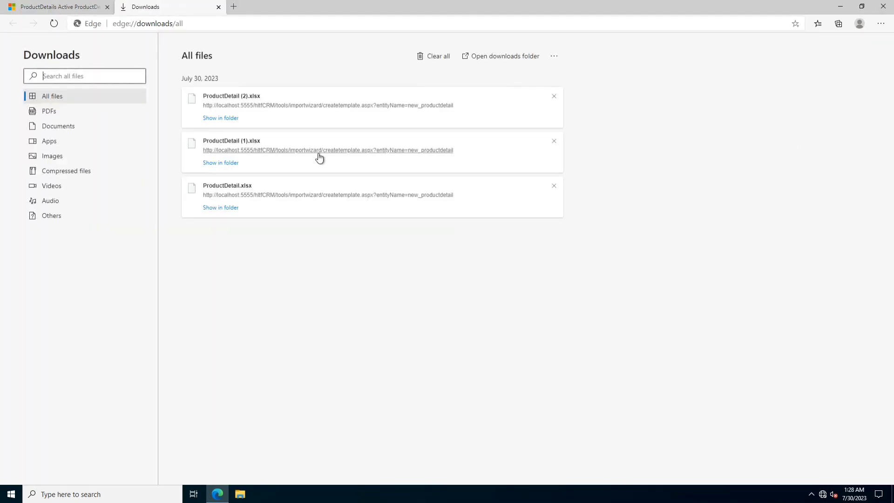
click(215, 163)
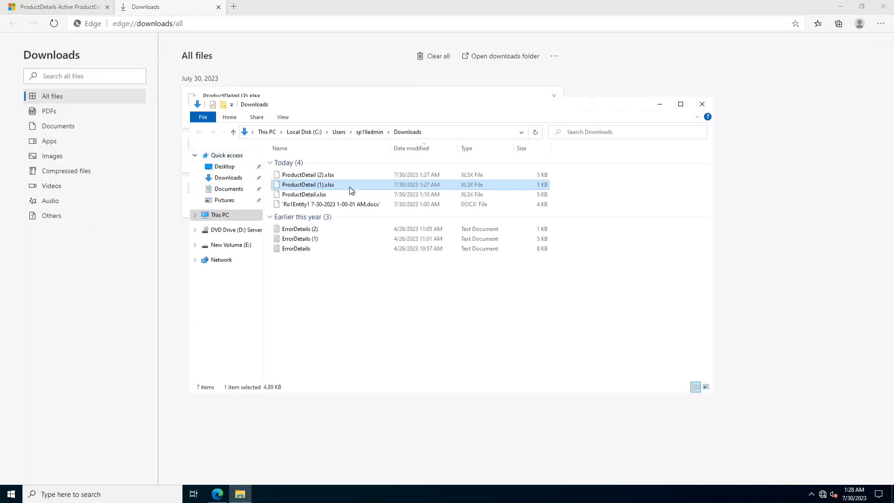
right_click(331, 188)
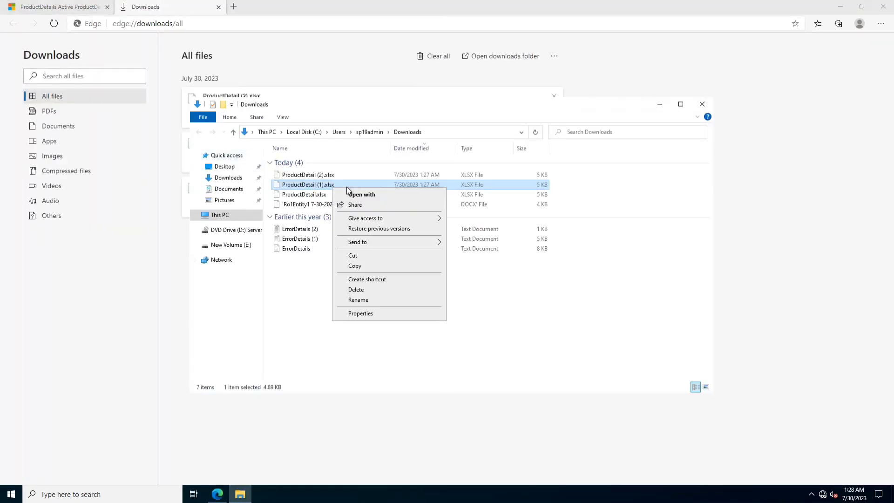
click(358, 266)
Paste the ProductDetail (1) template beside the other desktop icons and open it in Excel
click(567, 3)
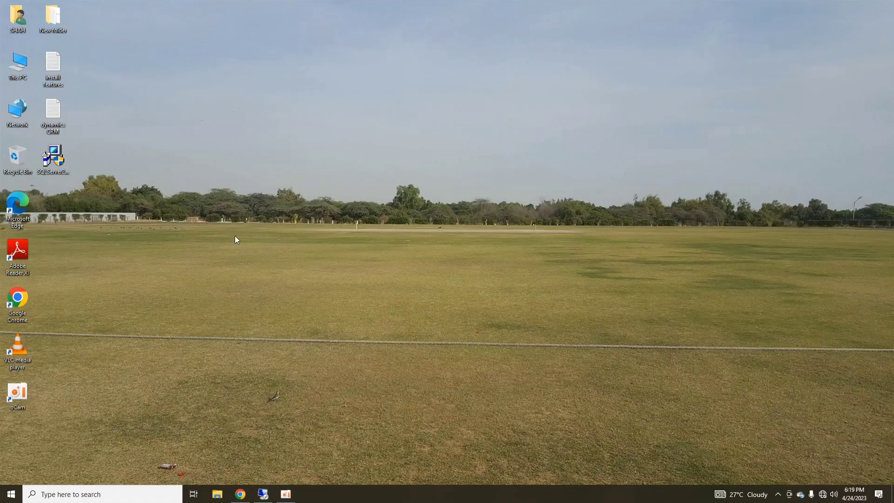
right_click(232, 236)
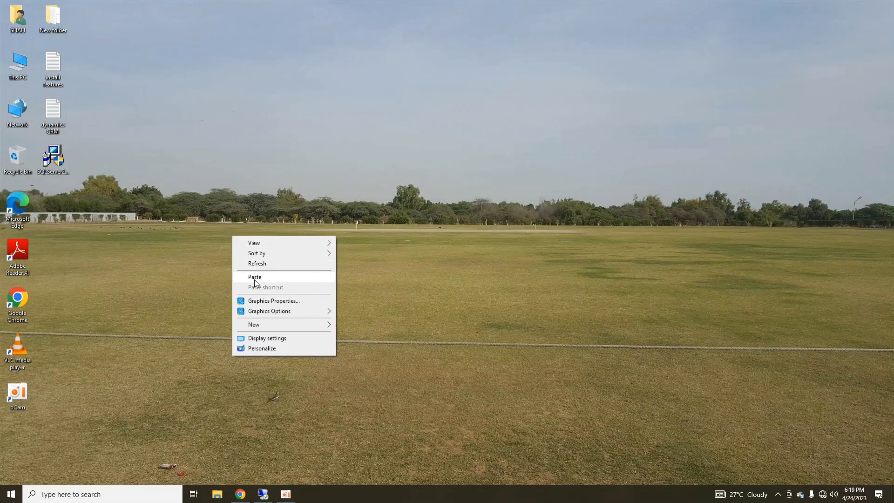
click(255, 278)
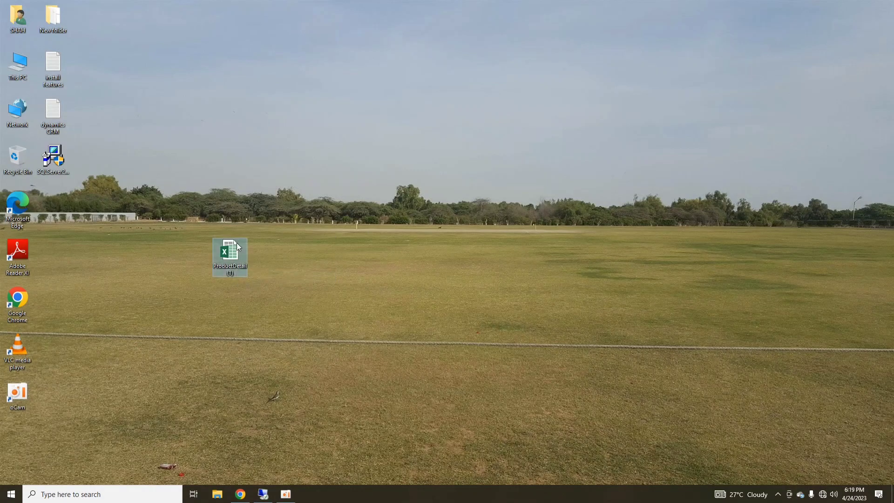
drag(237, 242, 54, 214)
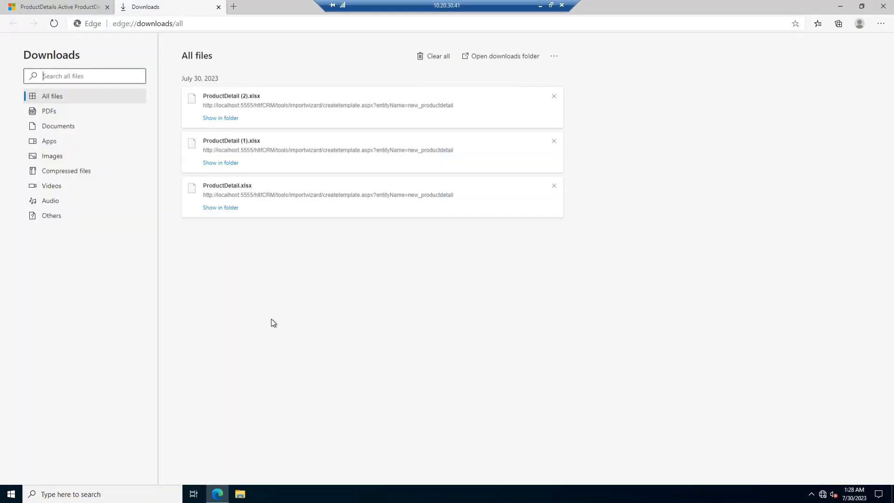
click(219, 6)
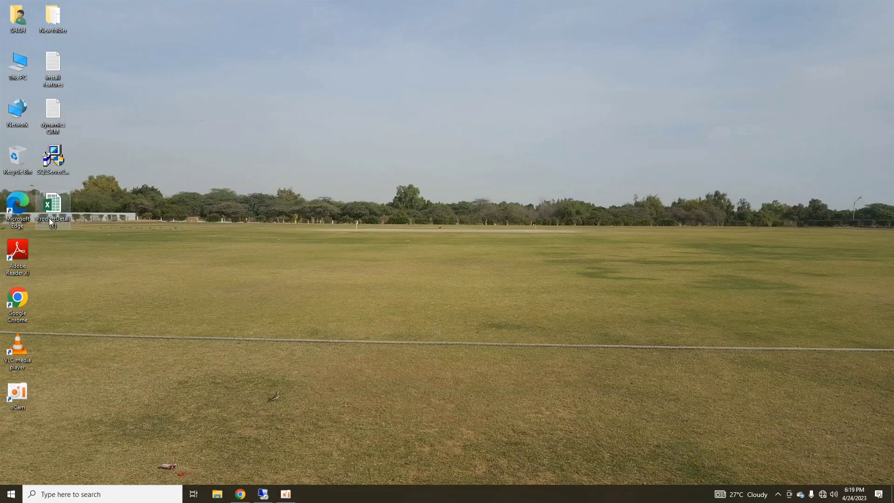
double_click(51, 219)
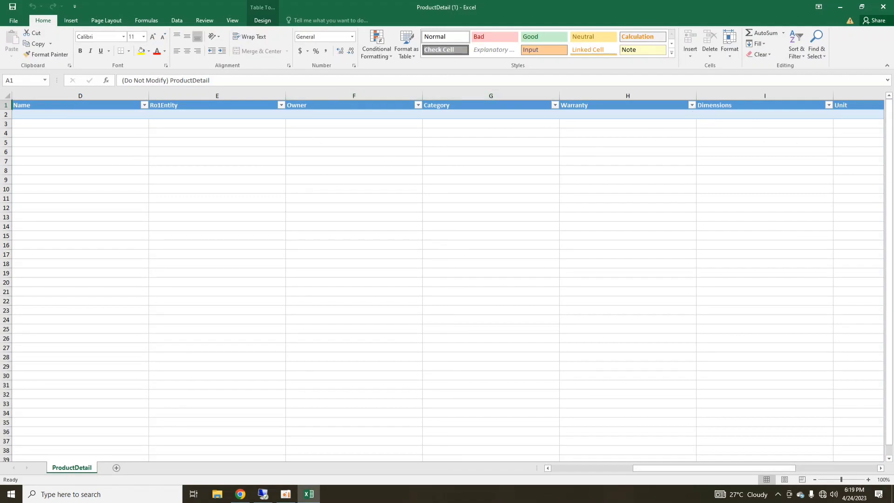
drag(710, 470, 650, 475)
click(142, 115)
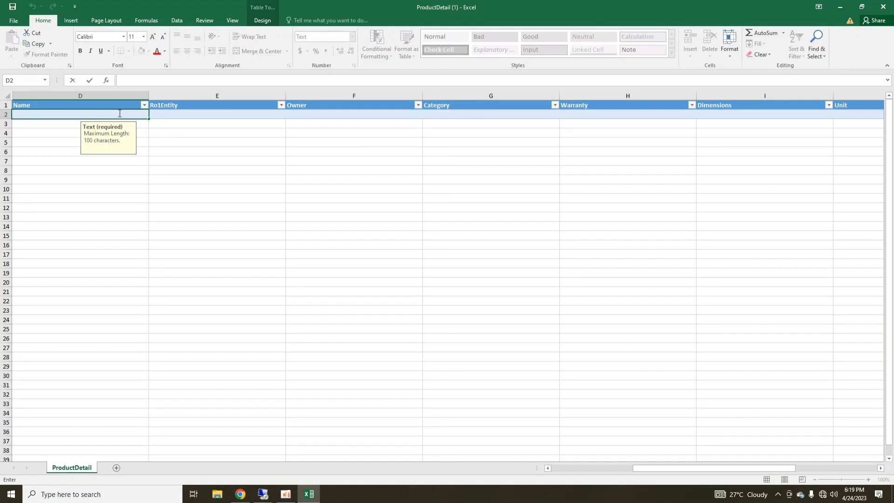
click(176, 117)
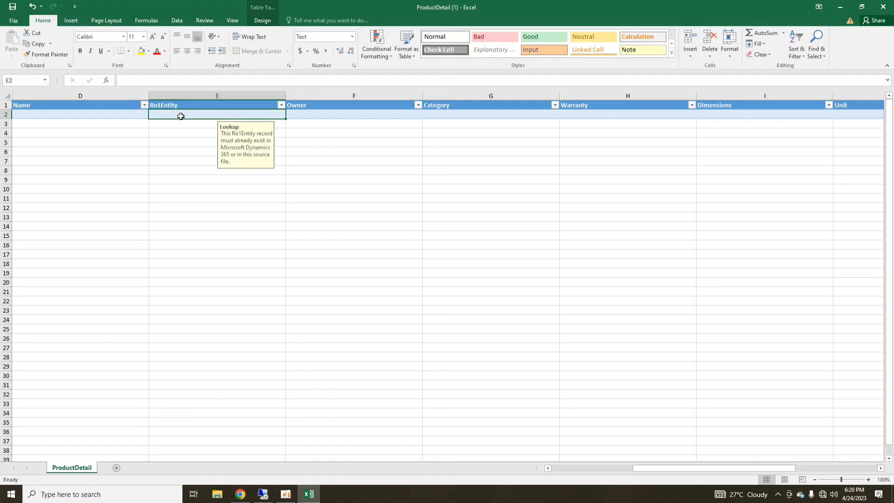
click(320, 114)
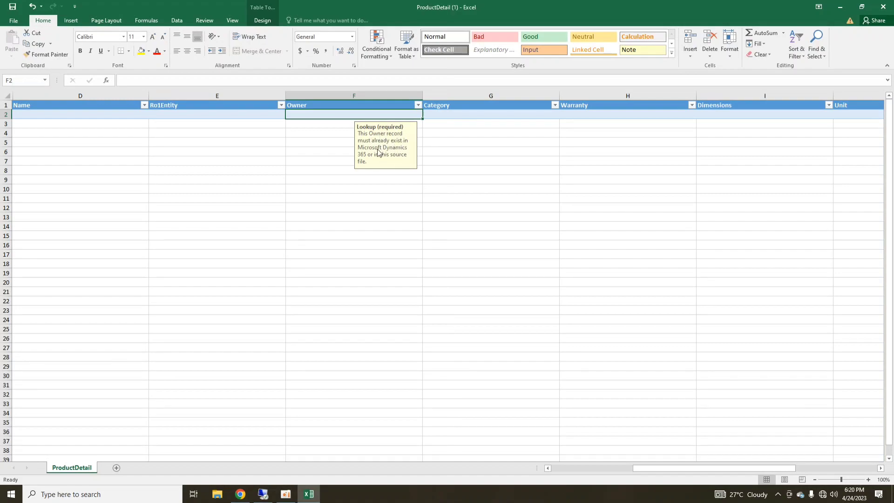
click(452, 115)
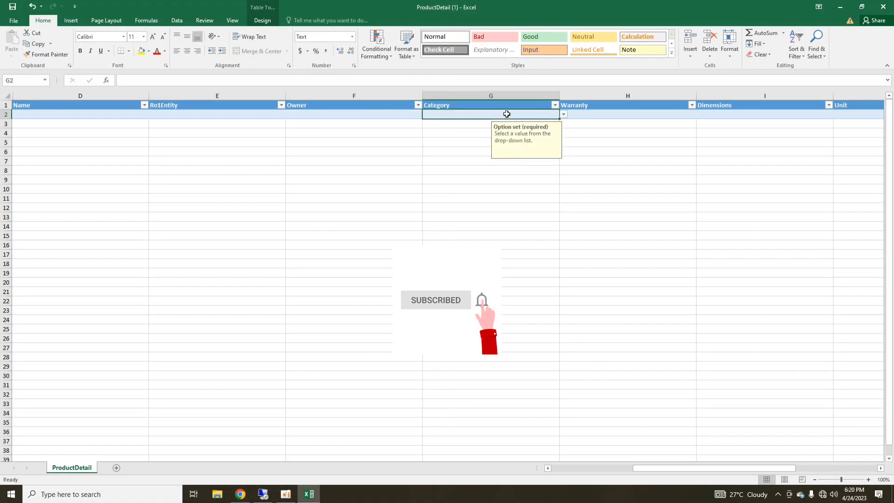
click(564, 115)
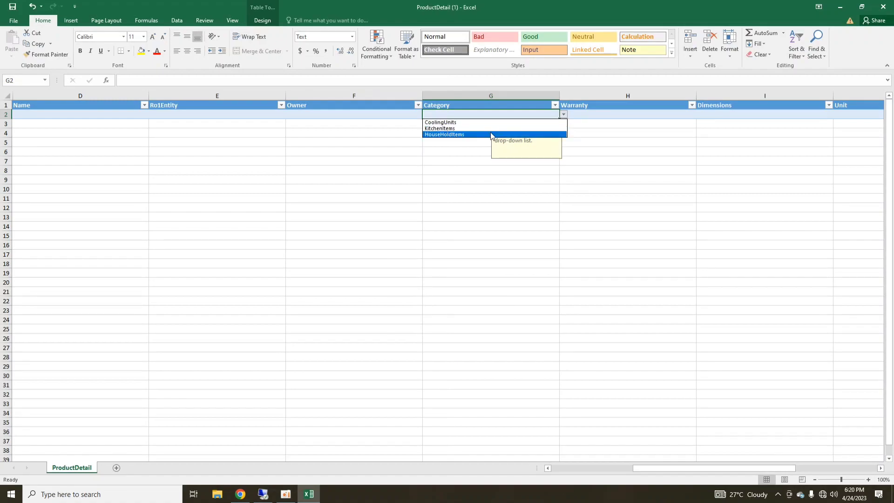
key(Escape)
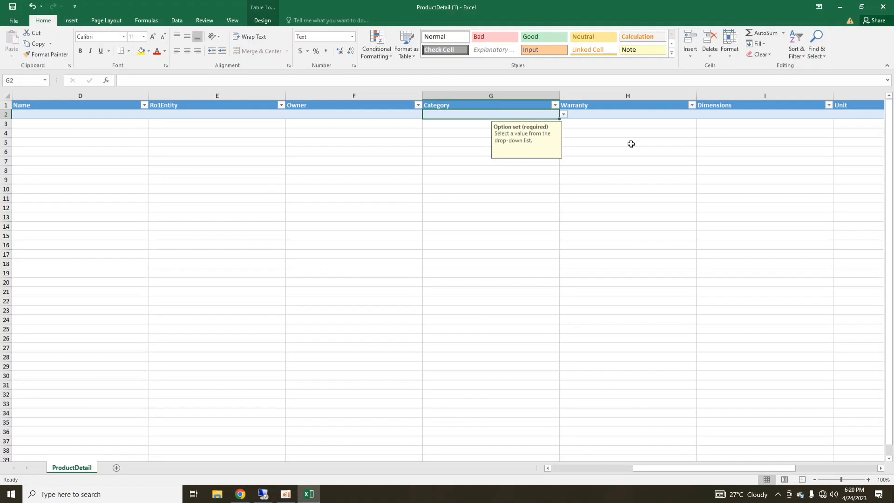
click(642, 114)
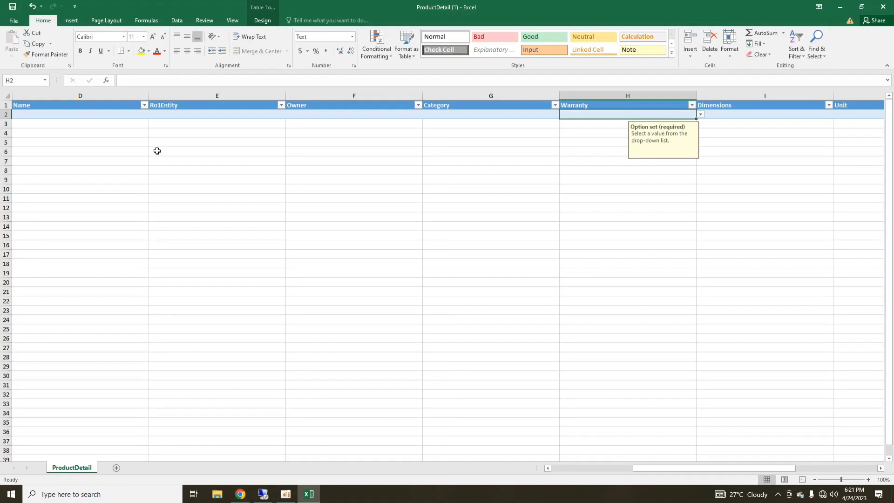
Enter item-import1 in D2, with Category KitchenItems and Warranty 02 yrs
double_click(115, 116)
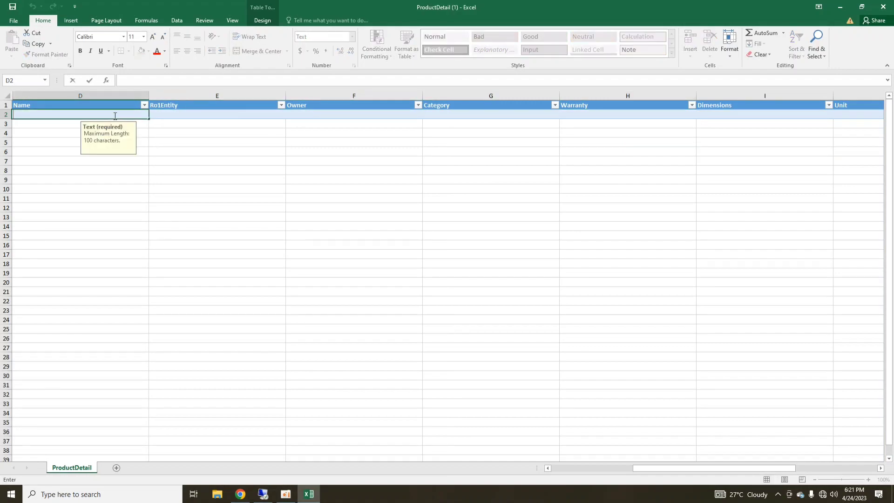
text(item-import1)
click(167, 115)
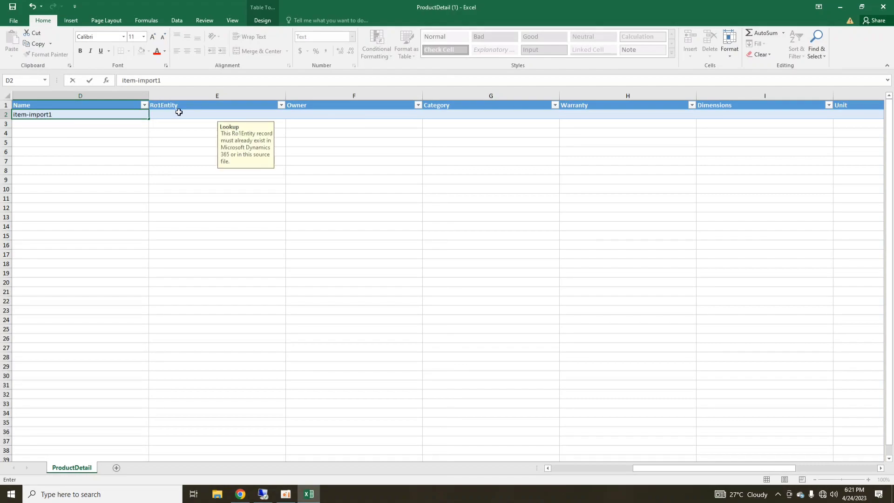
click(332, 119)
click(437, 114)
click(564, 115)
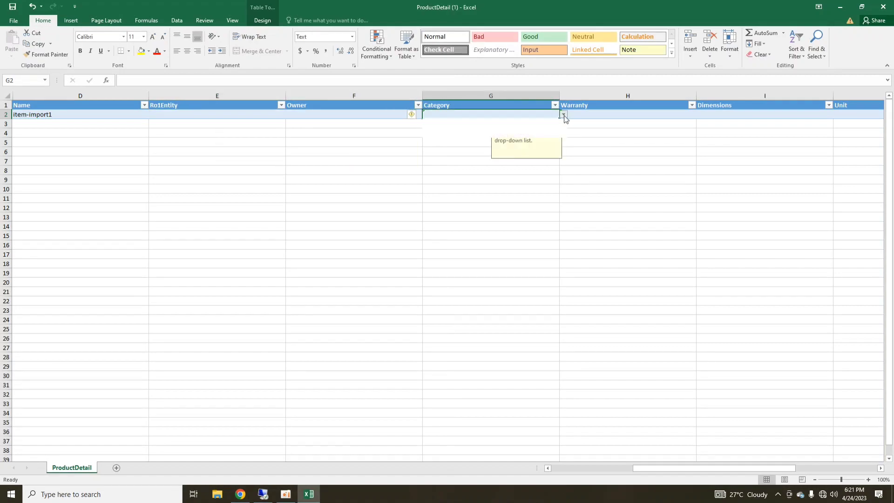
click(480, 129)
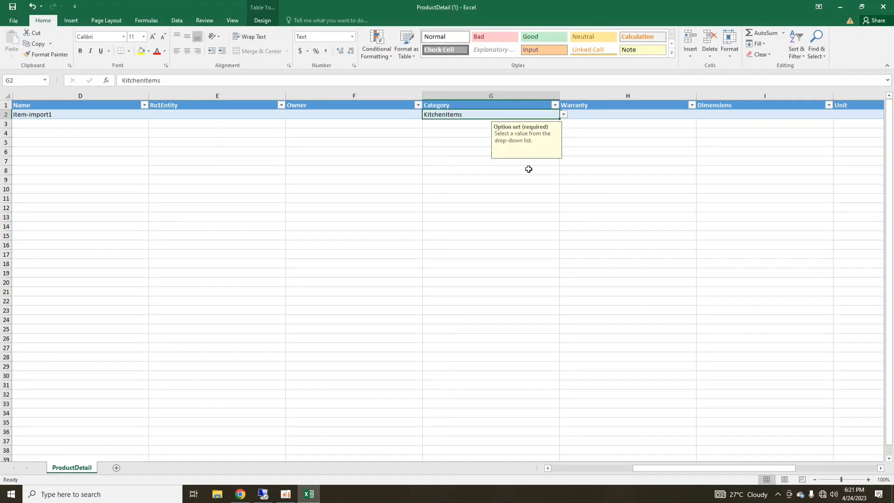
click(624, 115)
click(701, 114)
click(598, 129)
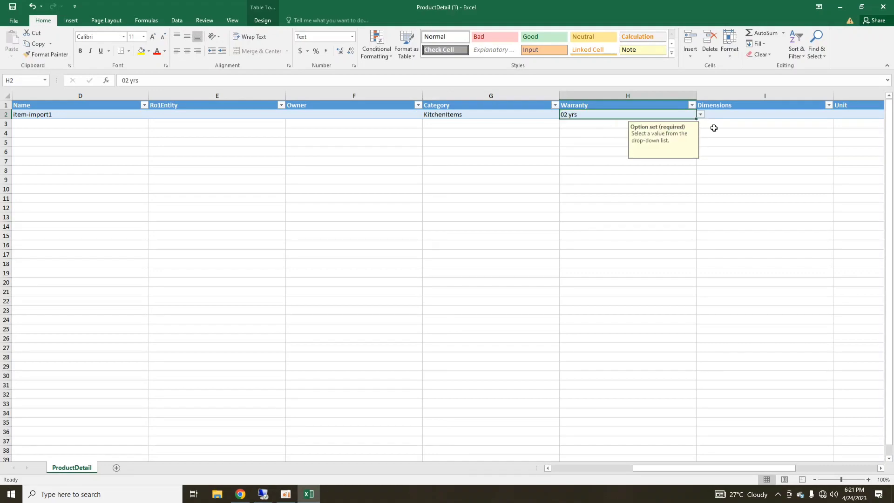
Give row 2 Dimensions 1x1x6 and Unit EA
click(742, 115)
text(1)
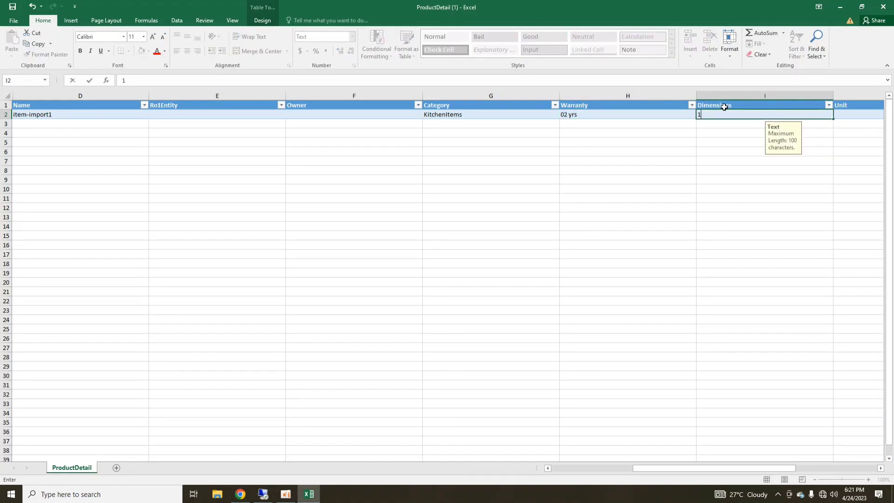
text(x1x6)
drag(736, 465, 822, 466)
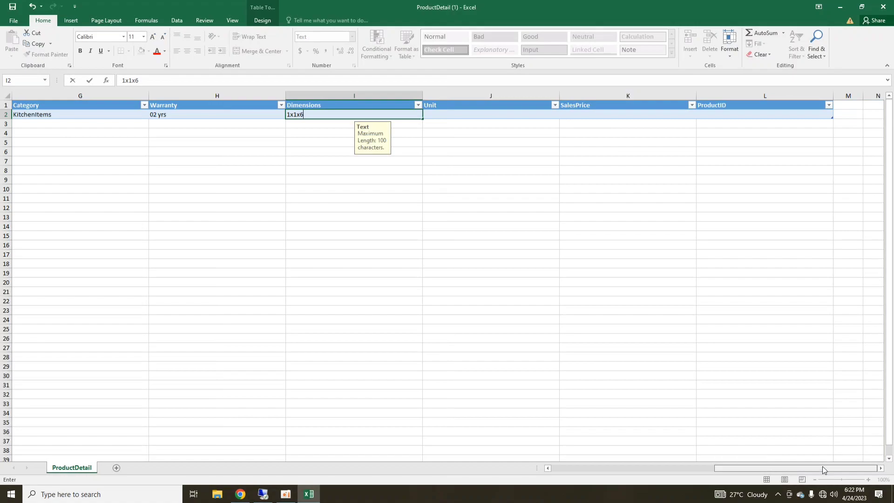
click(480, 115)
click(564, 115)
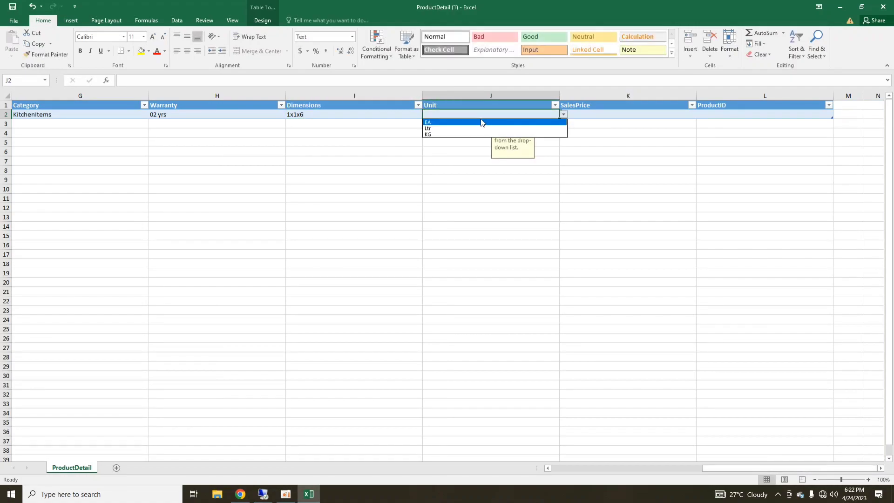
click(481, 122)
click(563, 115)
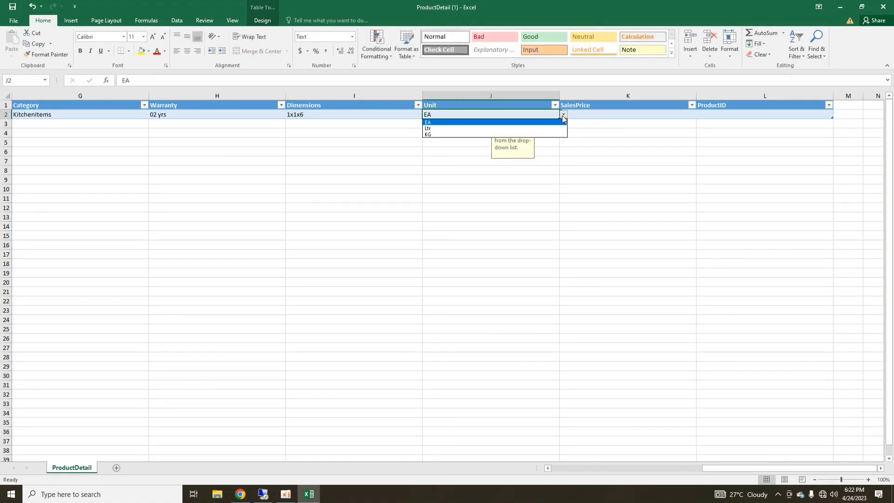
click(604, 116)
Enter SalesPrice 2323232 and ProductID ki-0098 for row 2
click(666, 115)
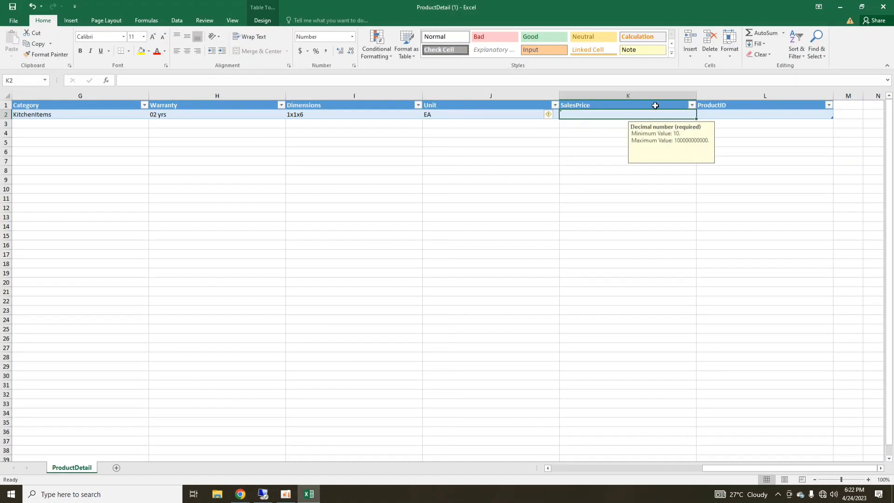
text(2323232)
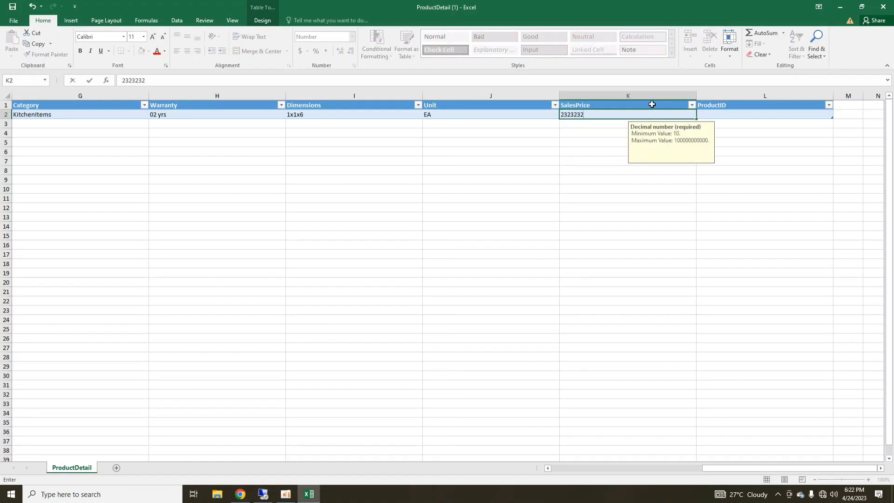
click(726, 114)
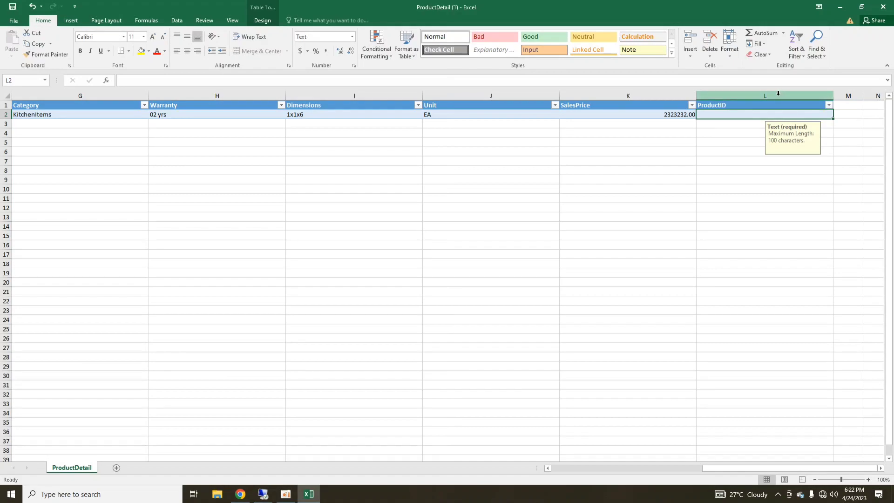
text(ki)
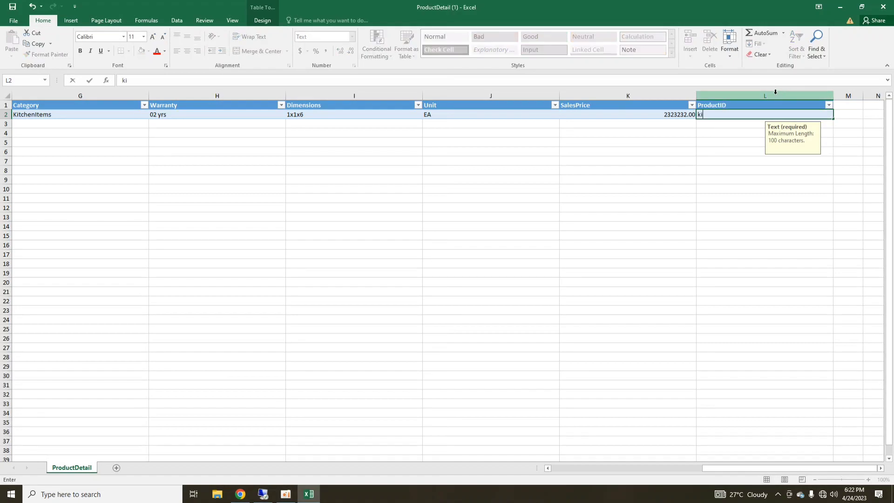
text(-0098)
drag(759, 468, 690, 468)
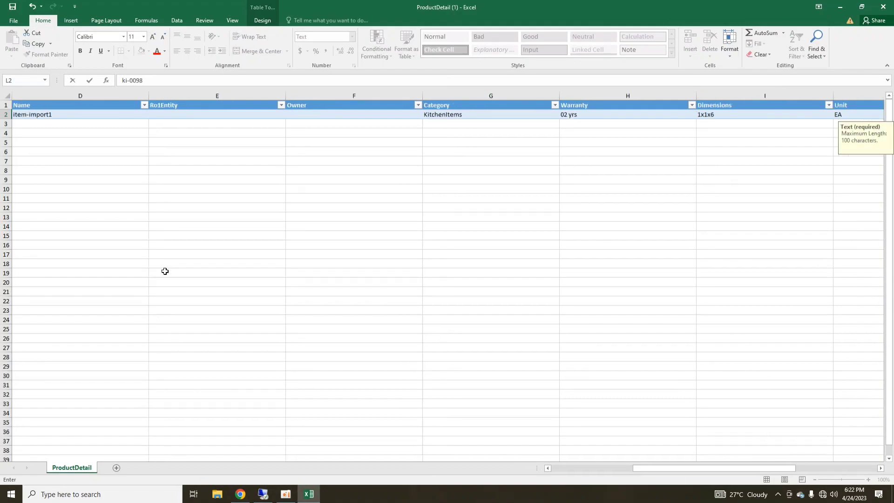
click(98, 169)
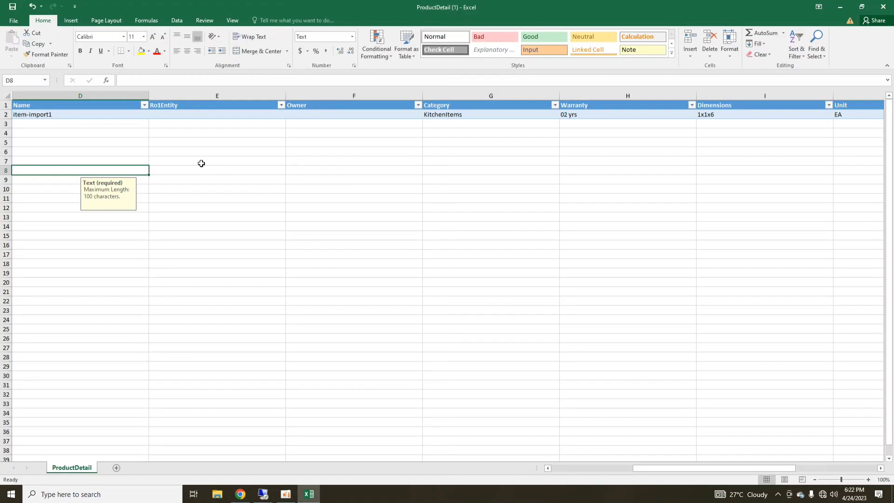
click(104, 124)
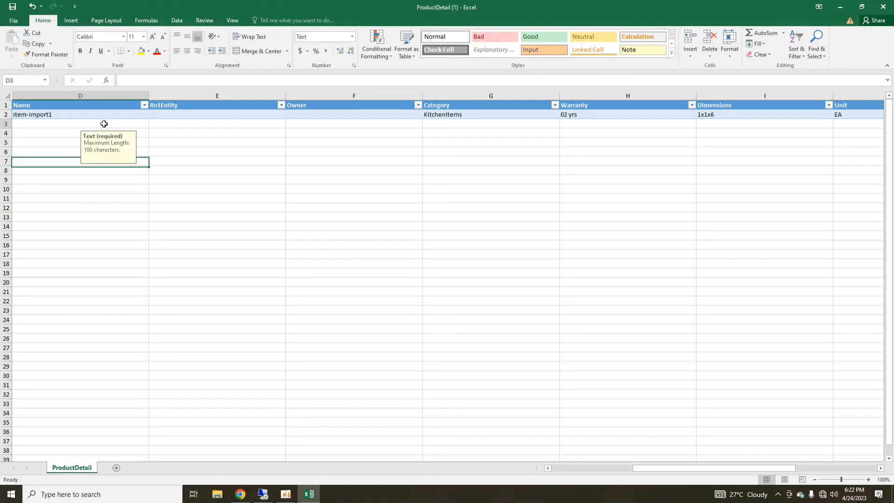
double_click(115, 123)
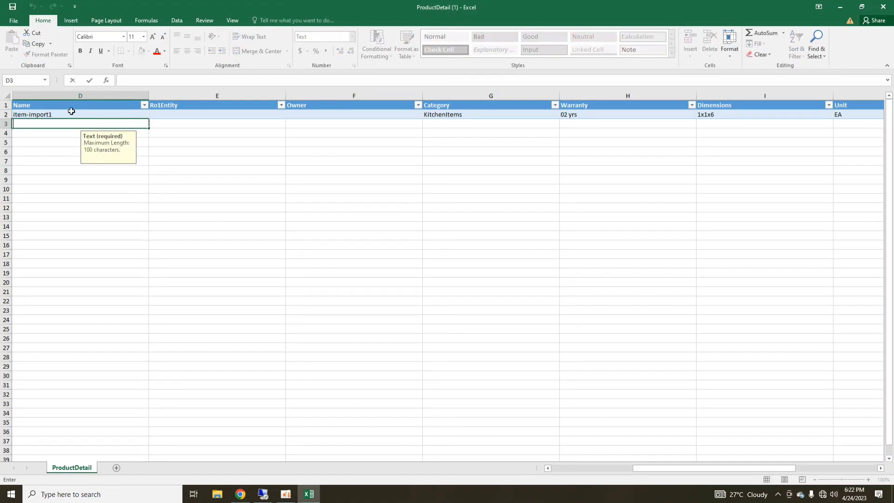
Copy the item-import1 name from D2 into D3
click(71, 112)
key(shift+space)
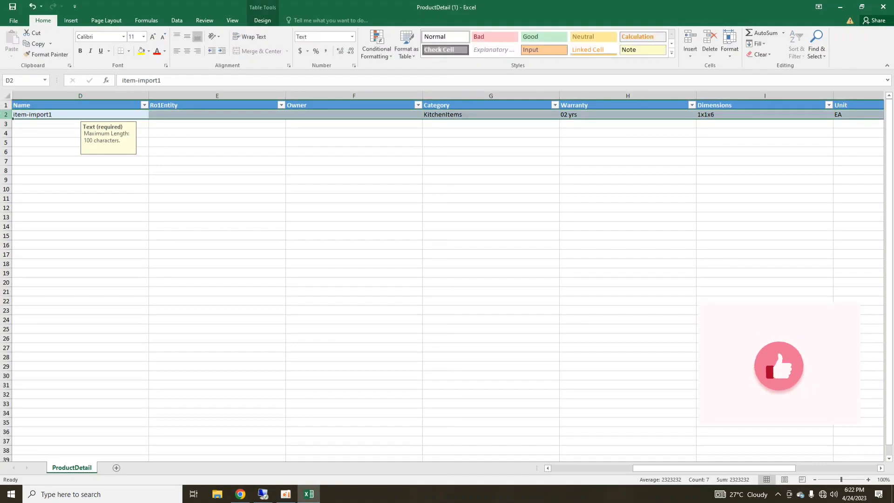
click(217, 114)
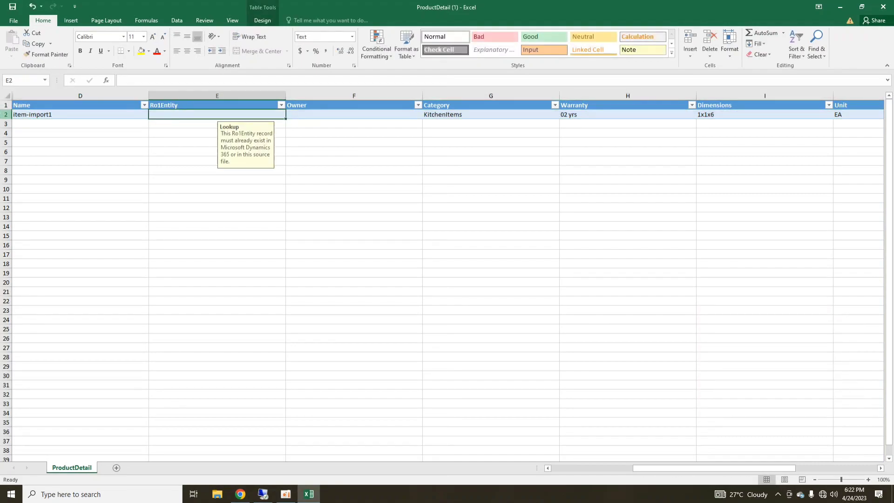
click(51, 114)
key(ctrl+c)
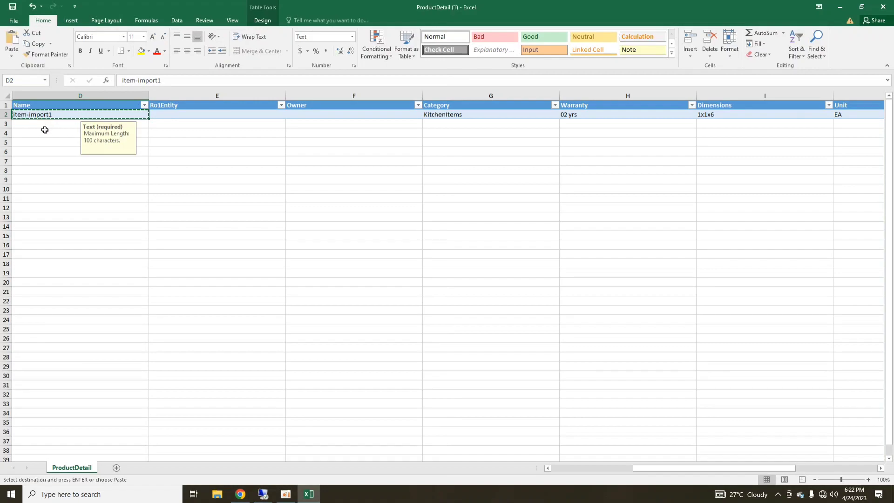
click(46, 124)
key(ctrl+v)
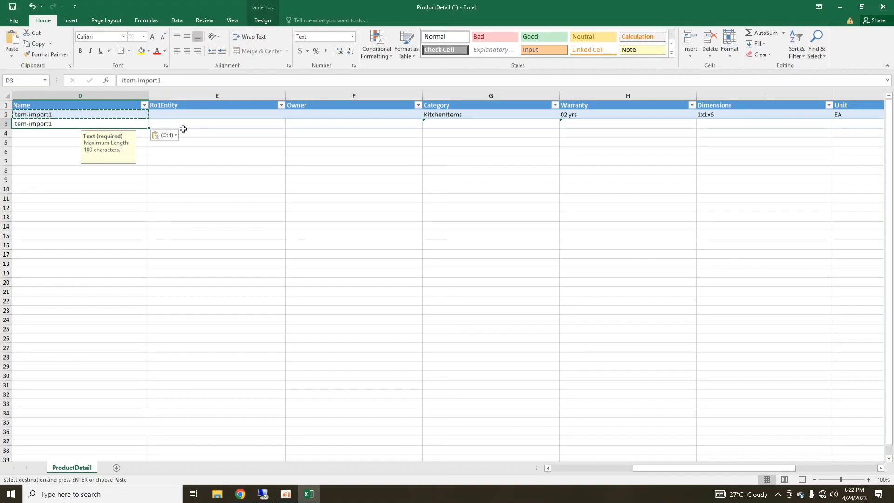
click(200, 123)
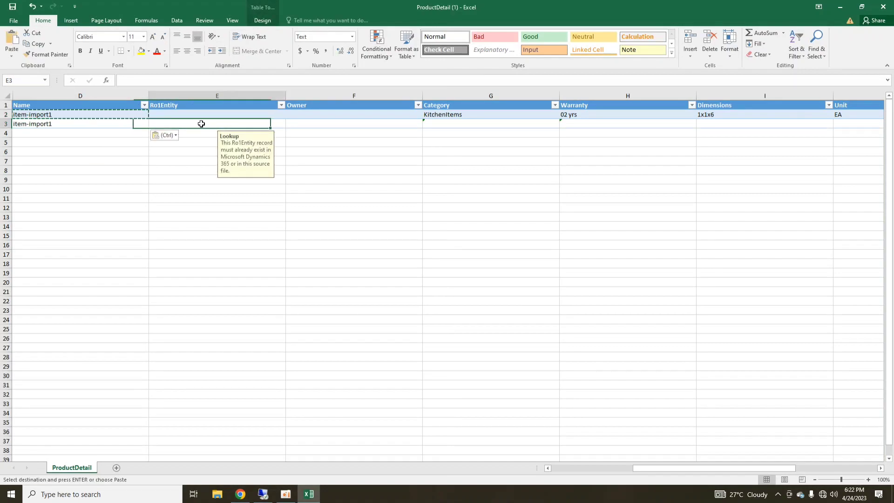
Change the pasted name in D3 to item-import2
click(485, 123)
click(563, 123)
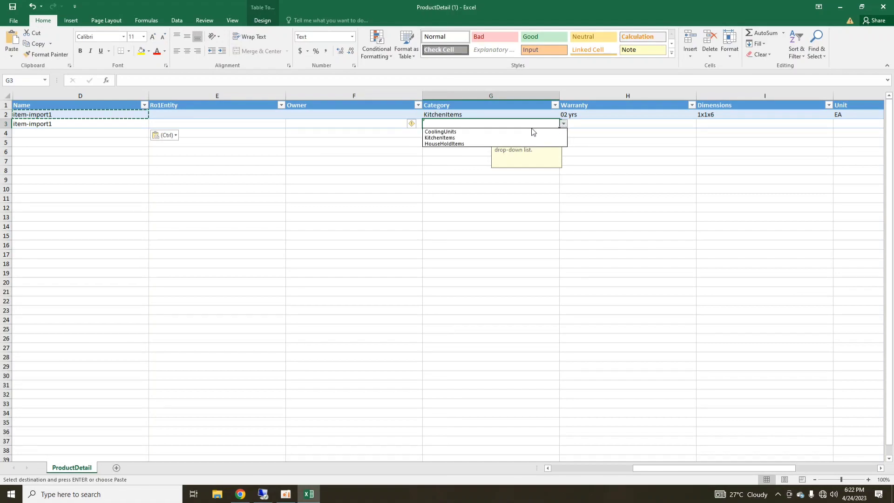
click(91, 125)
double_click(91, 124)
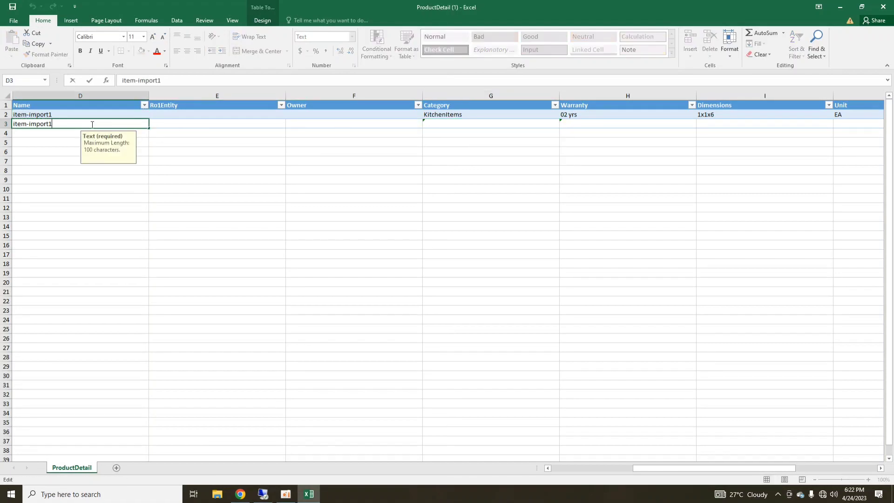
key(BackSpace)
text(2)
click(476, 124)
Set row 3's Category to HouseHoldItems and Warranty to 01 yr
click(563, 124)
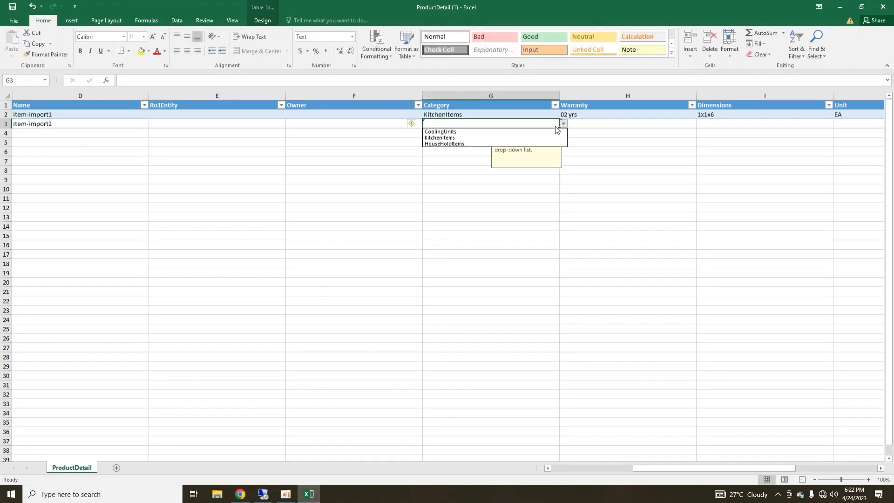
click(440, 132)
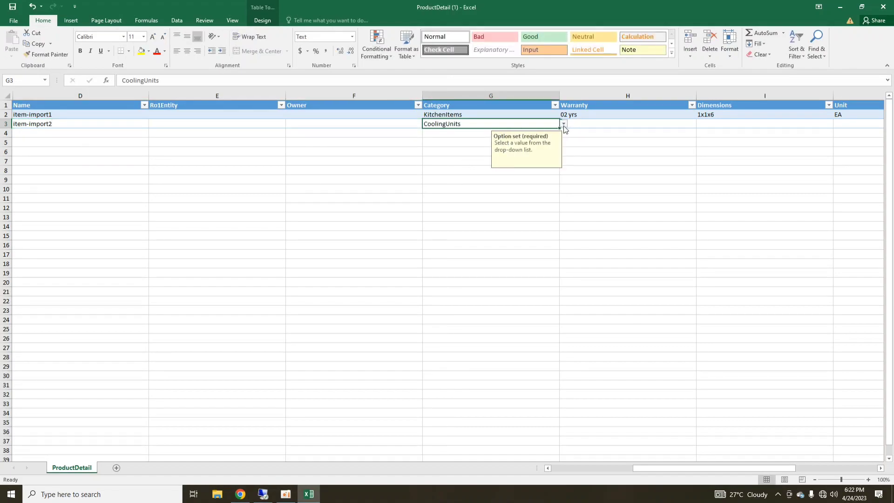
click(564, 124)
click(483, 144)
click(602, 124)
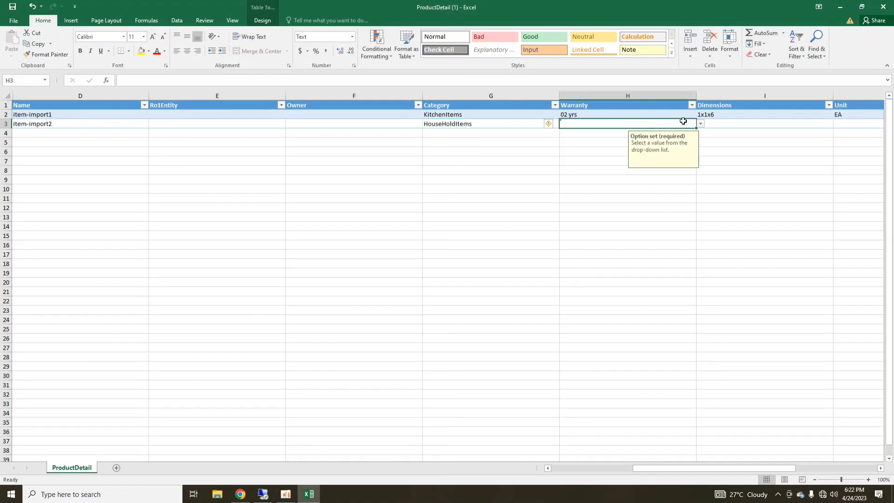
click(701, 124)
click(605, 132)
Give row 3 Dimensions 2x5x3 and Unit EA
click(727, 124)
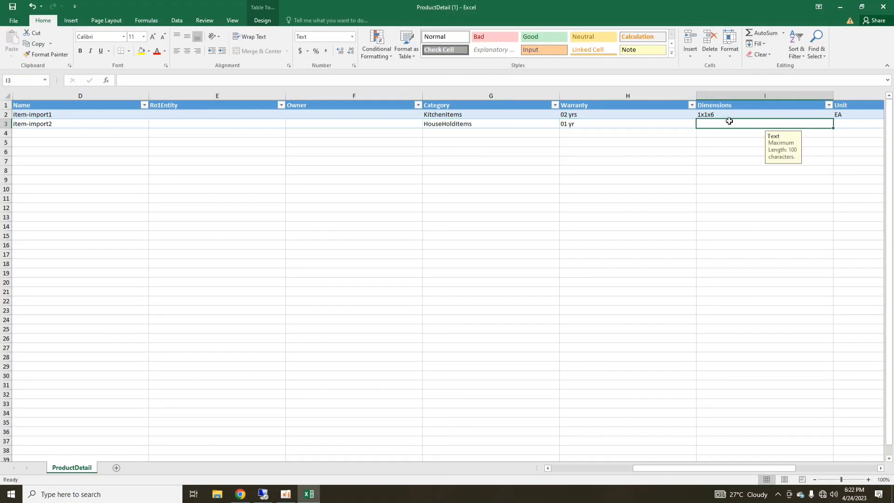
text(2x5x3)
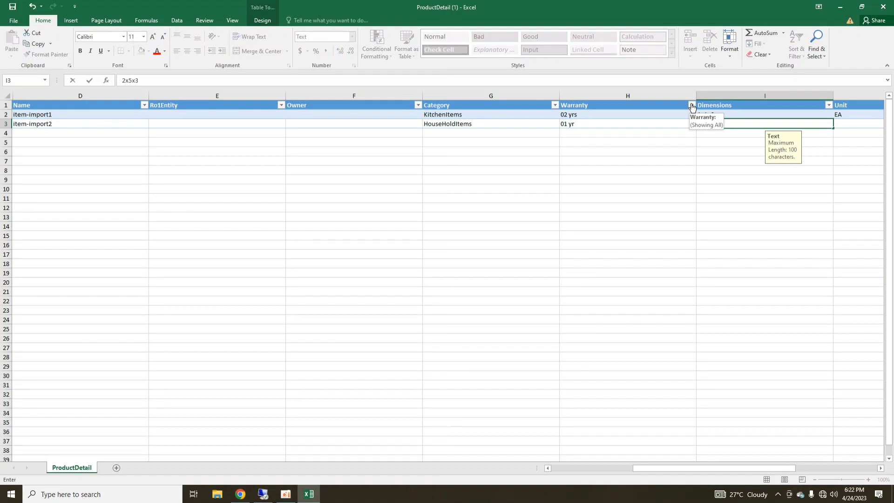
drag(679, 467, 724, 465)
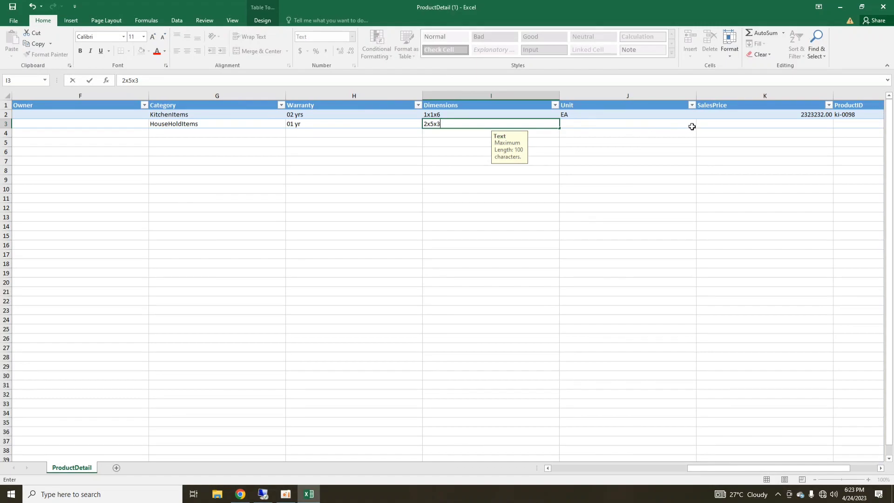
click(694, 124)
click(701, 124)
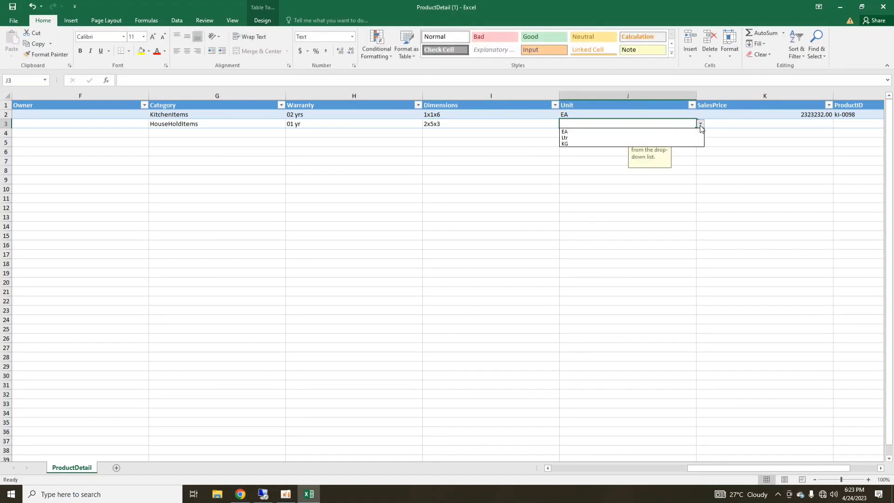
click(596, 133)
Enter SalesPrice 6565656 and ProductID HI-00987 for row 3
click(791, 124)
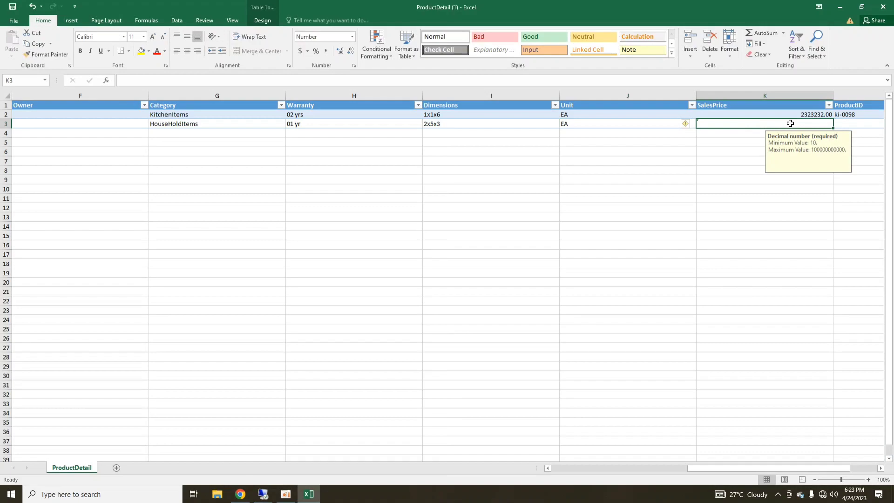
text(6565656)
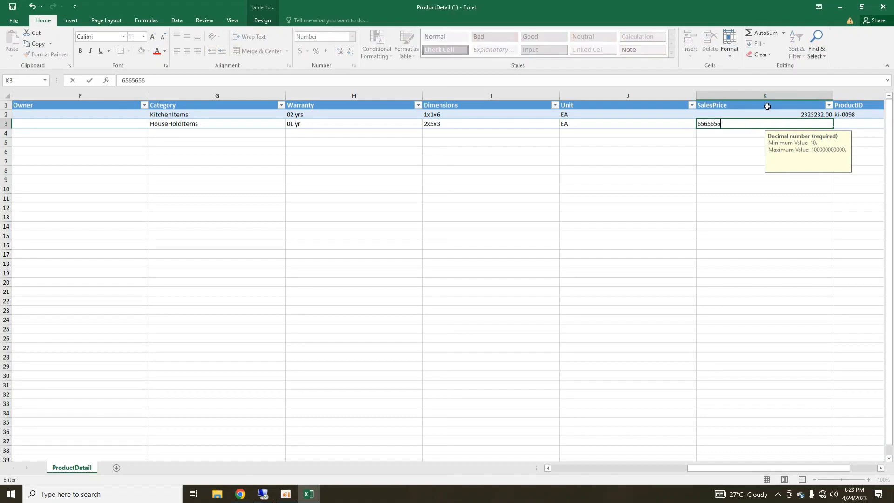
click(868, 123)
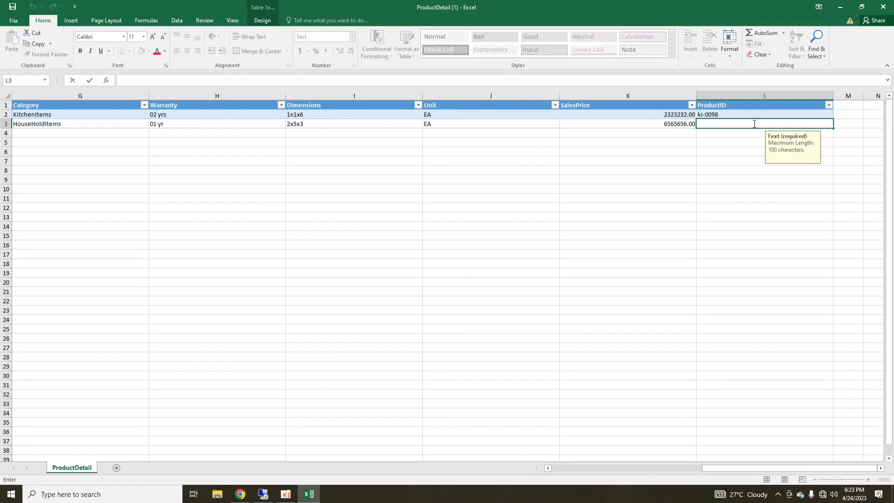
text(HI-00987)
click(721, 162)
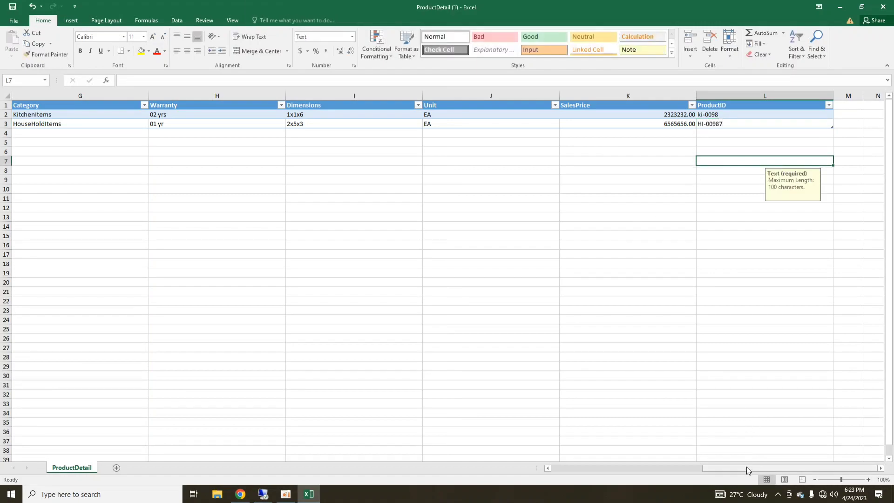
drag(747, 468, 670, 468)
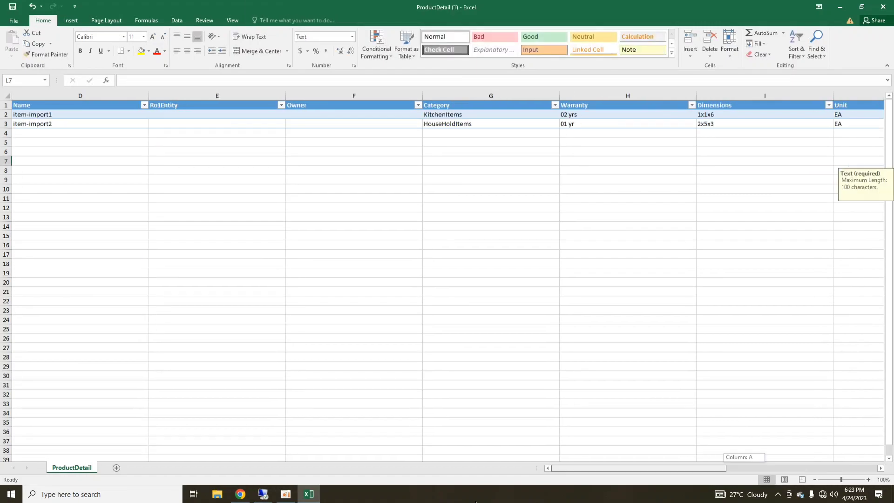
Save and close the workbook, then copy the ProductDetail (1) file from the desktop
click(16, 11)
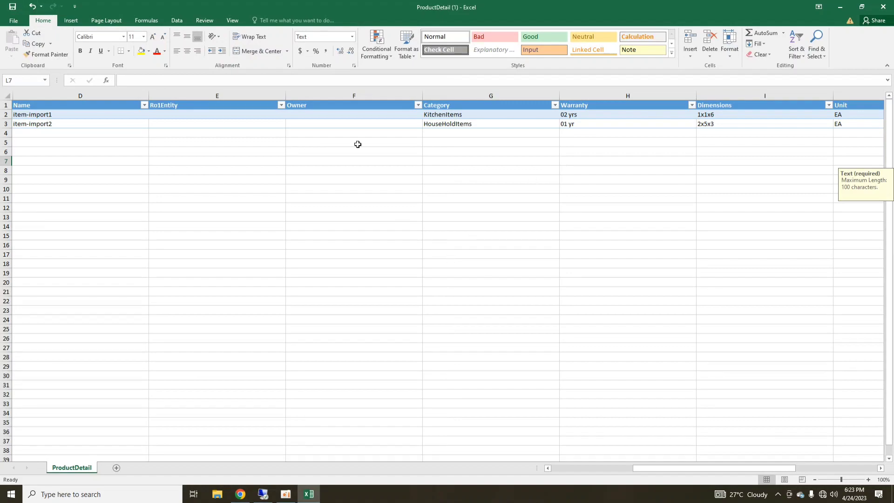
click(883, 6)
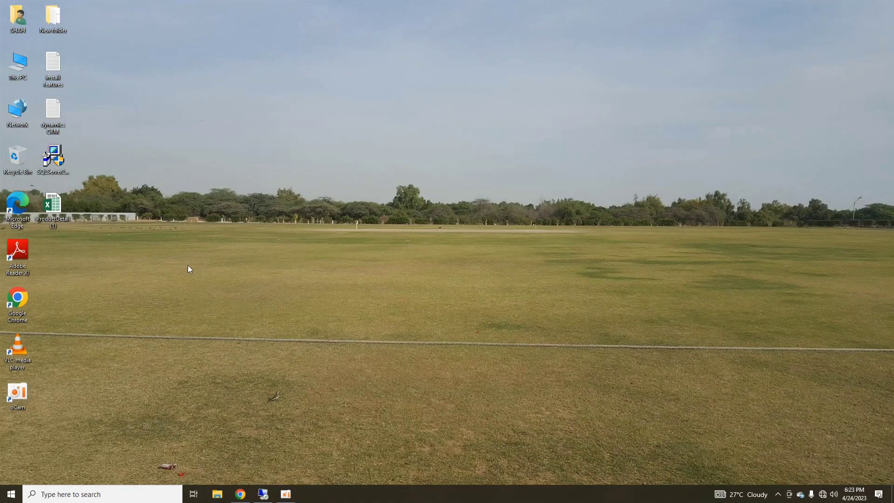
right_click(52, 207)
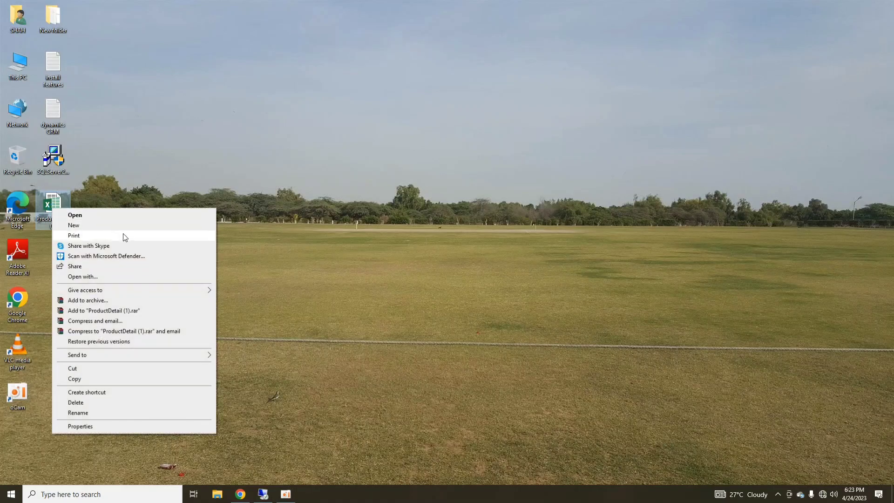
click(78, 380)
Paste ProductDetail (1) onto the remote desktop and return to the ProductDetails list
click(264, 494)
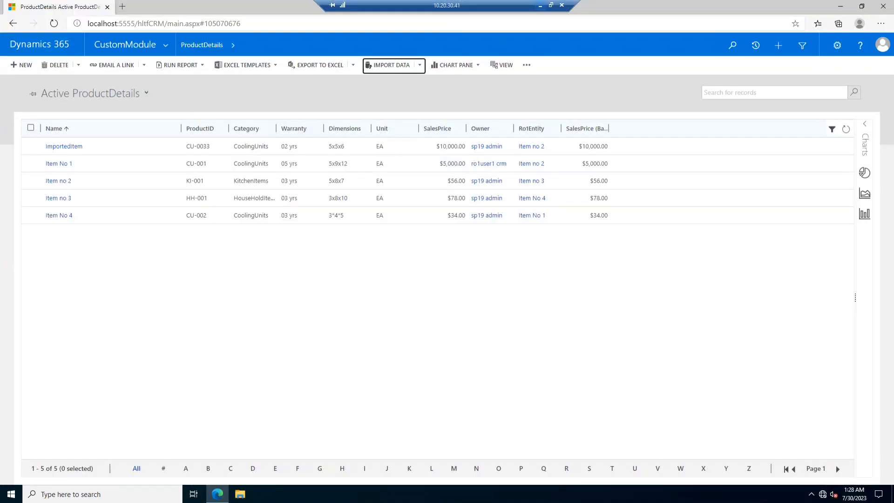
click(840, 7)
right_click(212, 192)
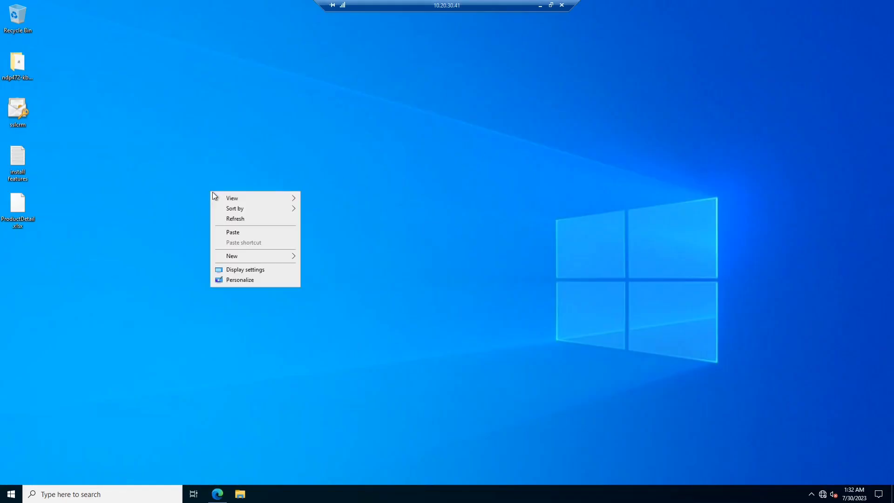
click(238, 232)
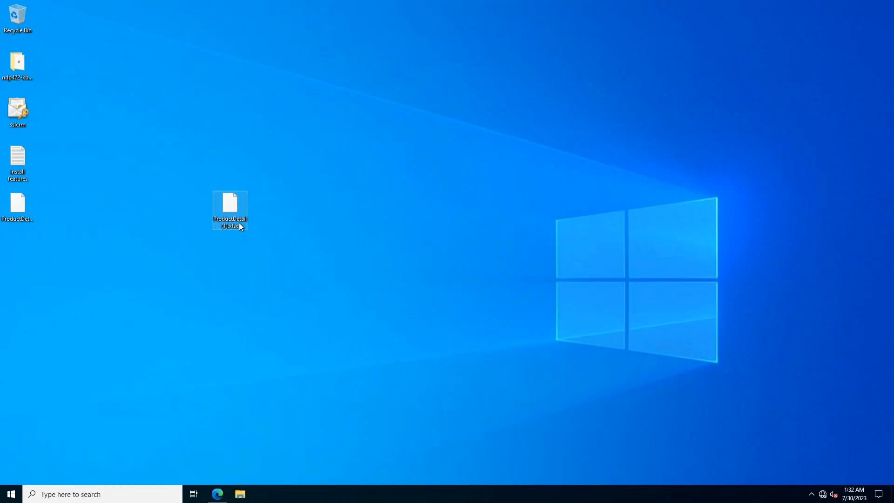
click(218, 493)
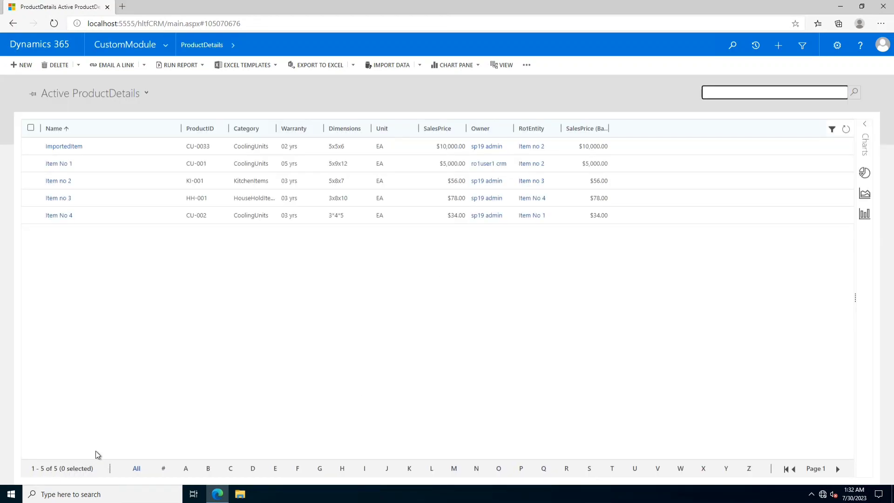
Start Import Data, upload ProductDetail (1).xlsx, and continue to the Review Settings step
click(421, 63)
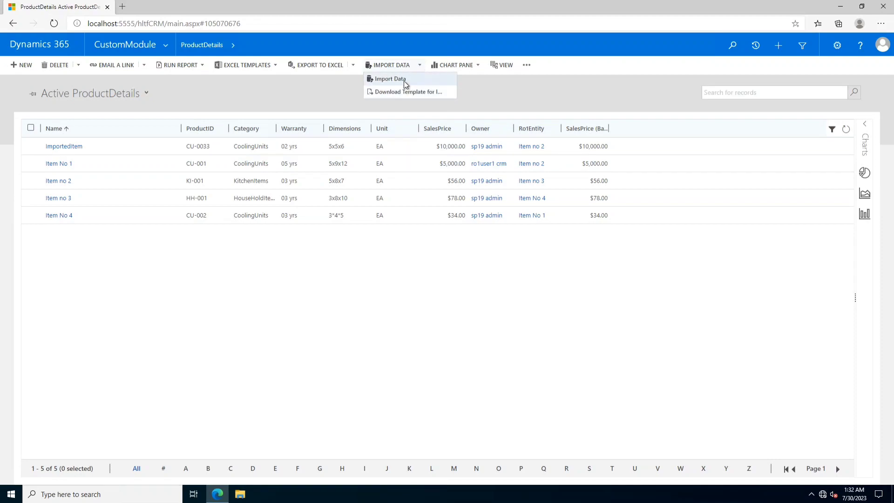
click(403, 79)
click(358, 197)
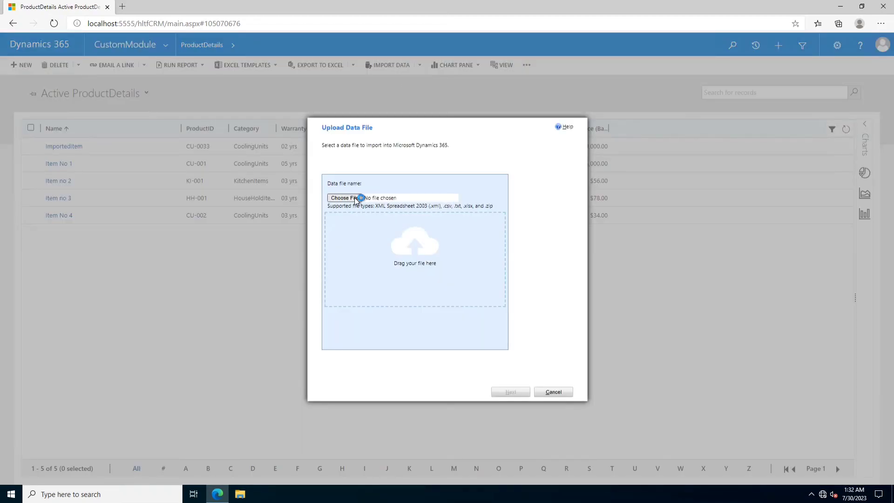
click(138, 87)
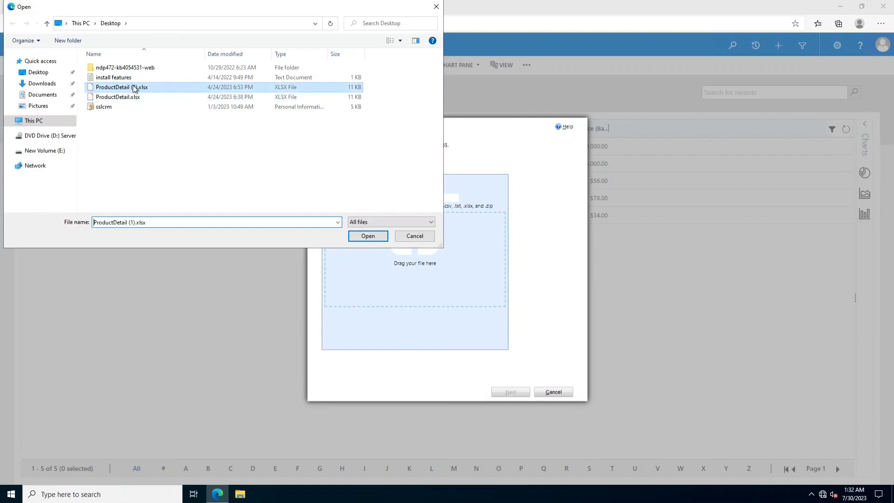
click(368, 236)
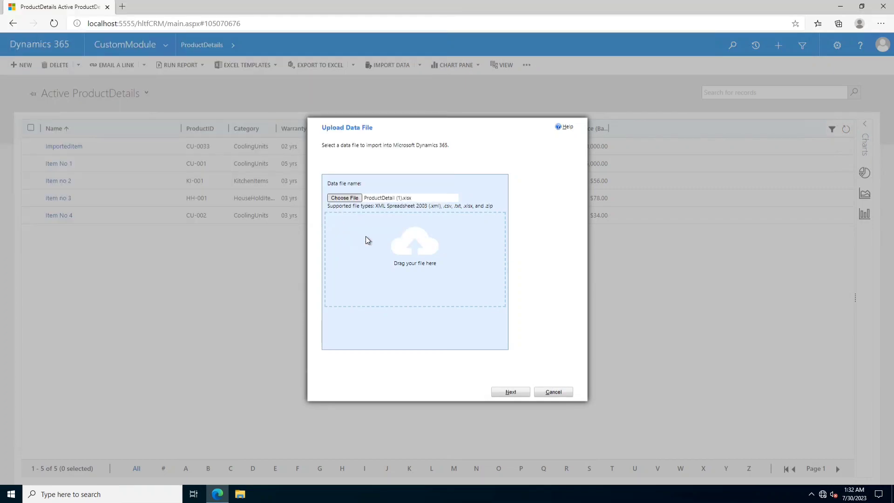
click(523, 392)
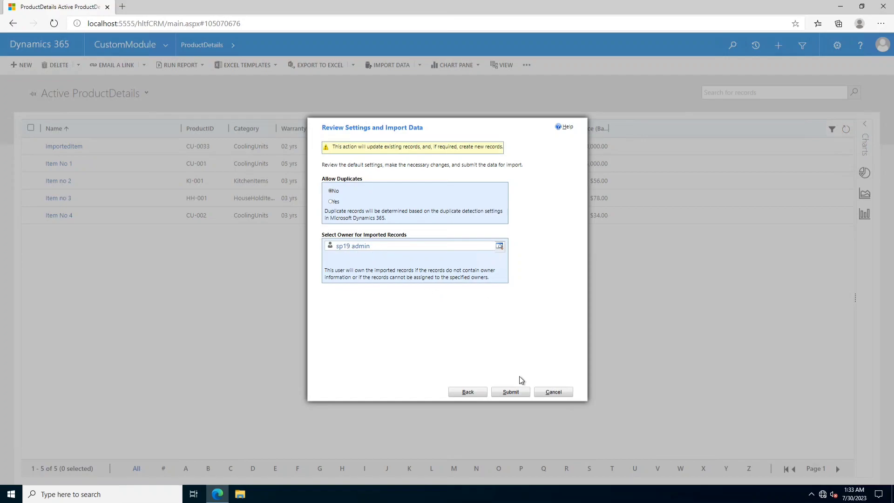
Submit the import, check it shows Submitted in My Imports, then close and finish
click(511, 391)
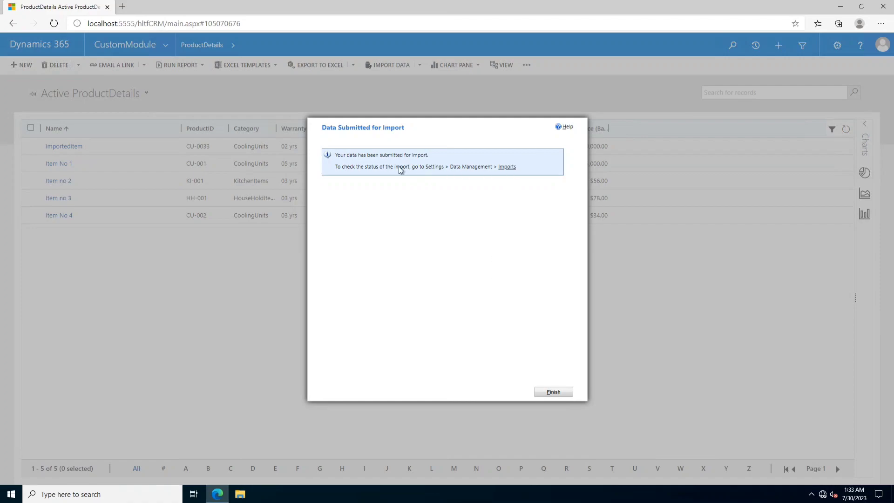
click(509, 168)
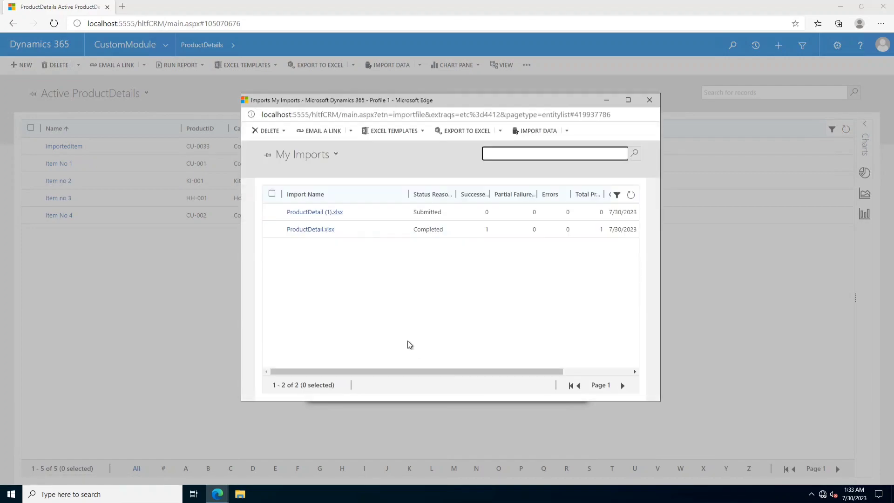
drag(378, 371, 313, 379)
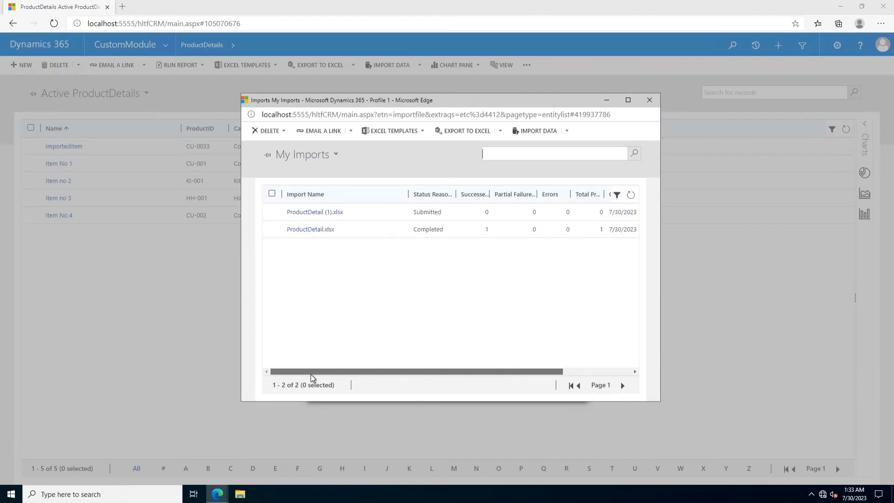
drag(451, 373, 303, 375)
click(649, 101)
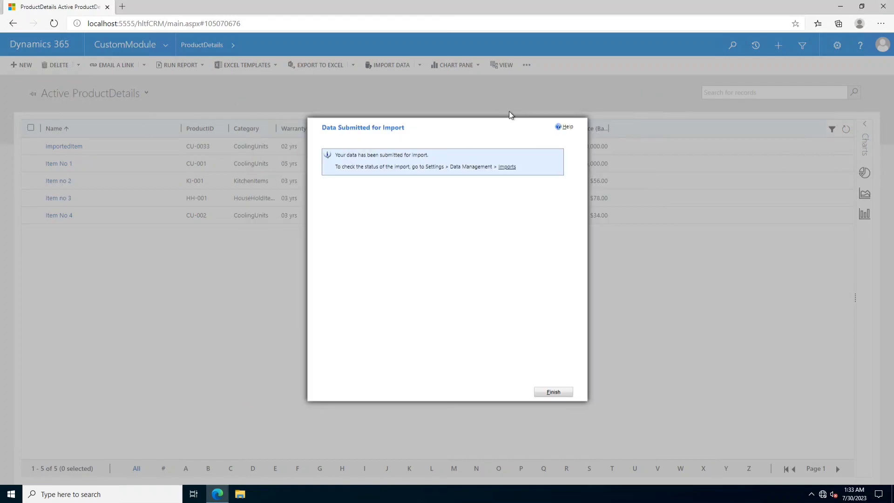
click(551, 390)
Return through Ro1Entities1 and the CustomModule menu to ProductDetails, now listing 7 records
click(200, 45)
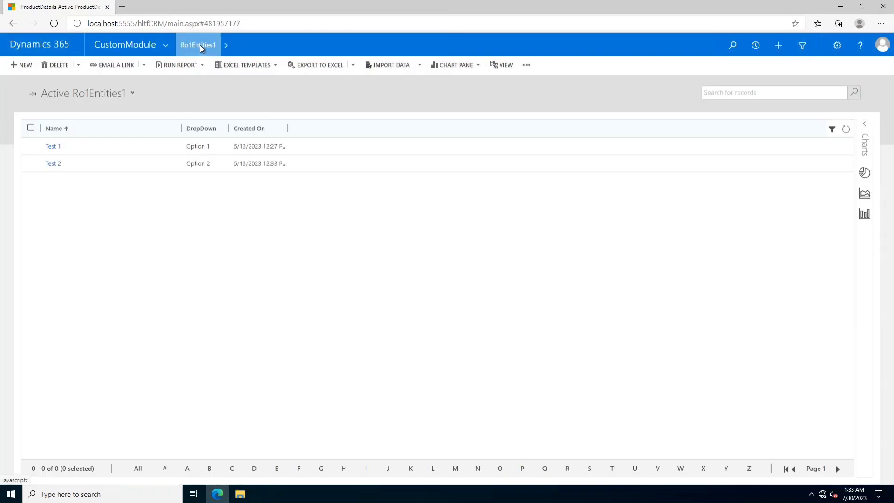
click(164, 46)
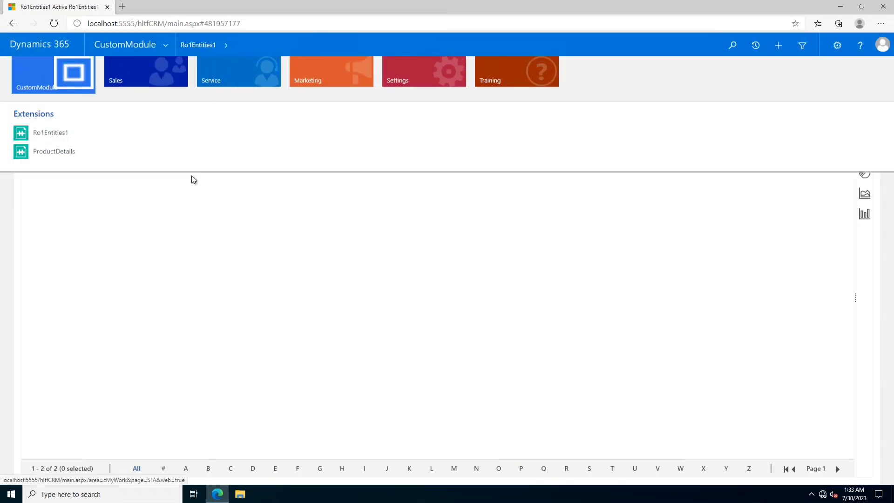
click(54, 152)
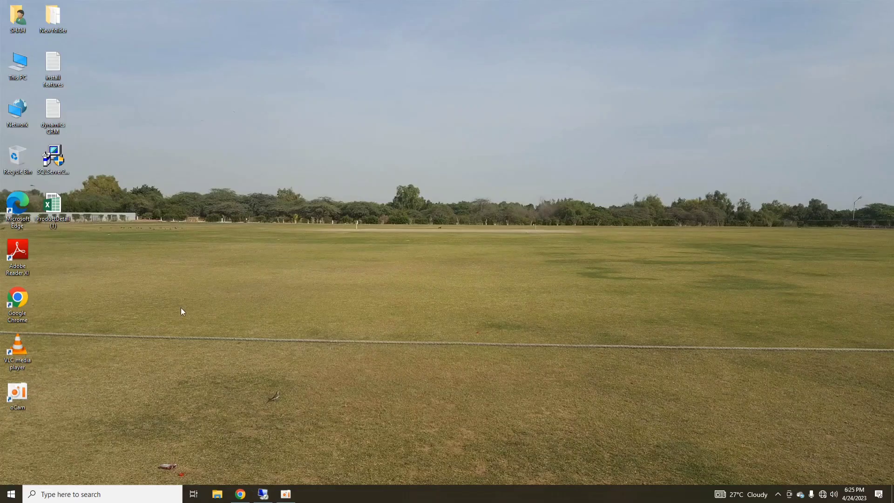
double_click(53, 205)
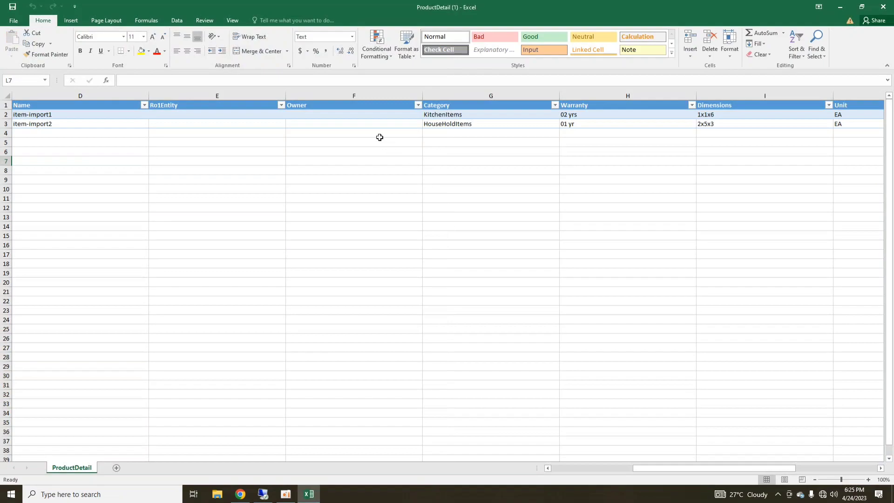
click(377, 124)
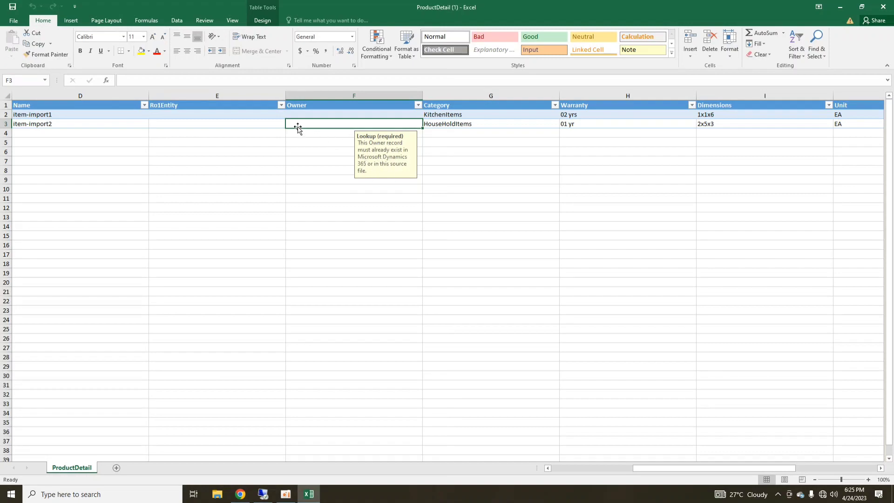
text(hjh)
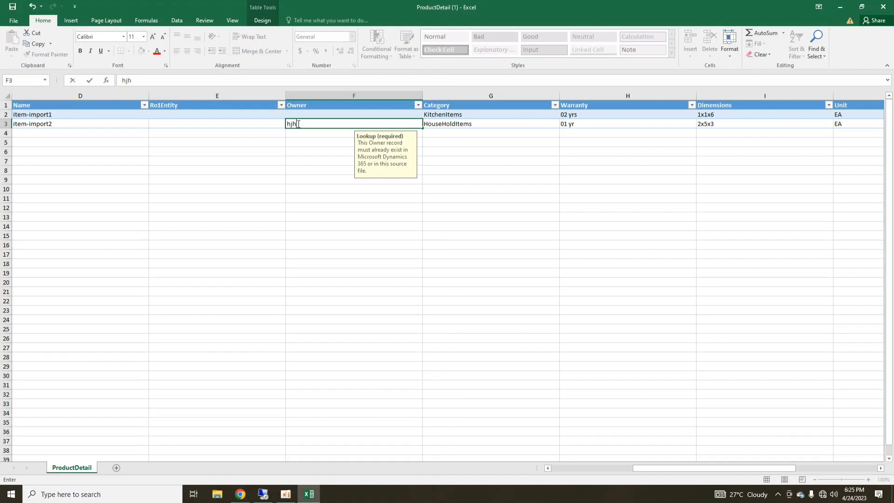
click(890, 10)
Close the ProductDetail (1) workbook in Excel without saving, discarding the stray edit
click(454, 258)
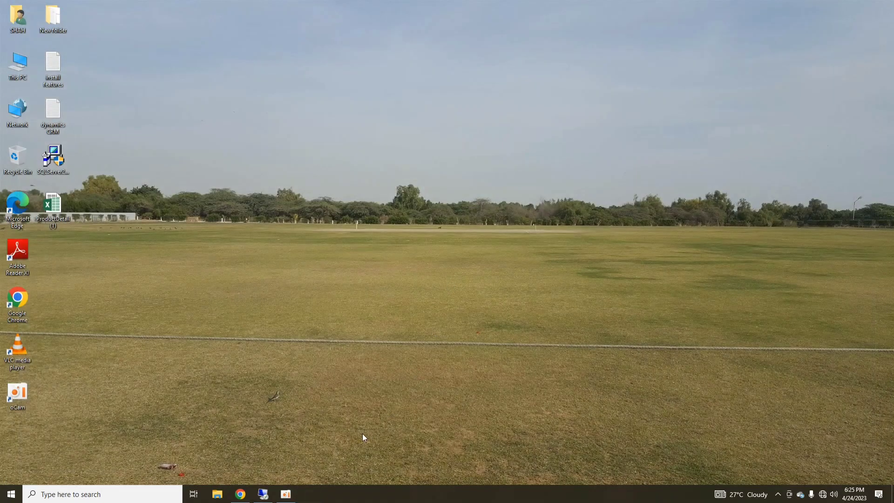